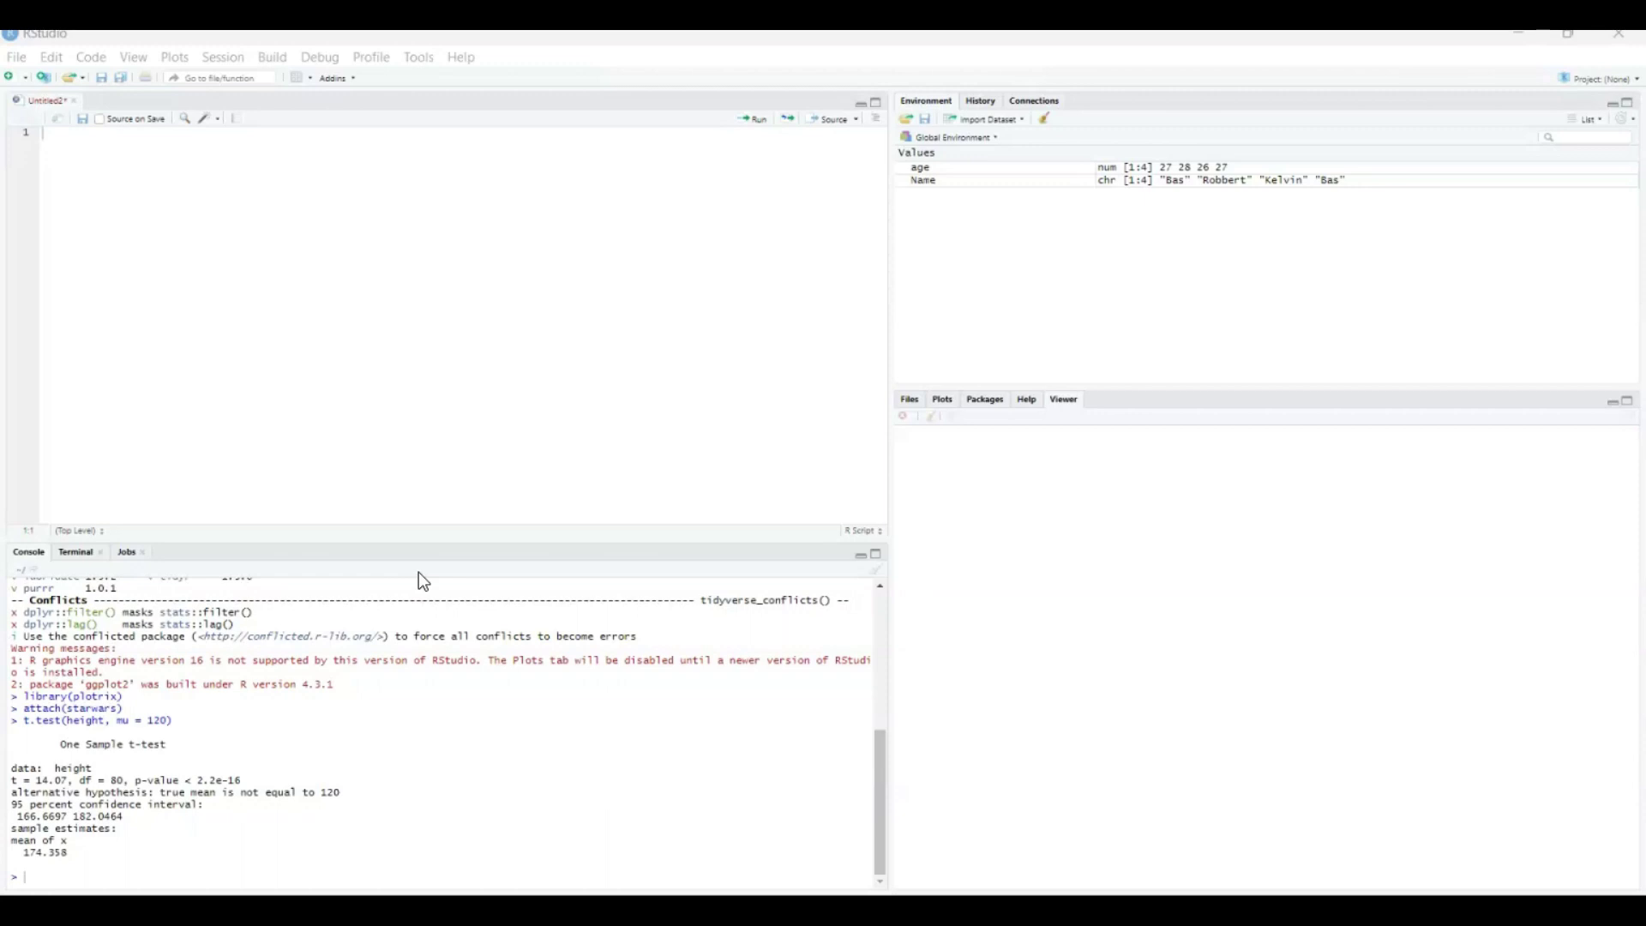
# - Clear all objects from the global environment
pyautogui.click(1045, 118)
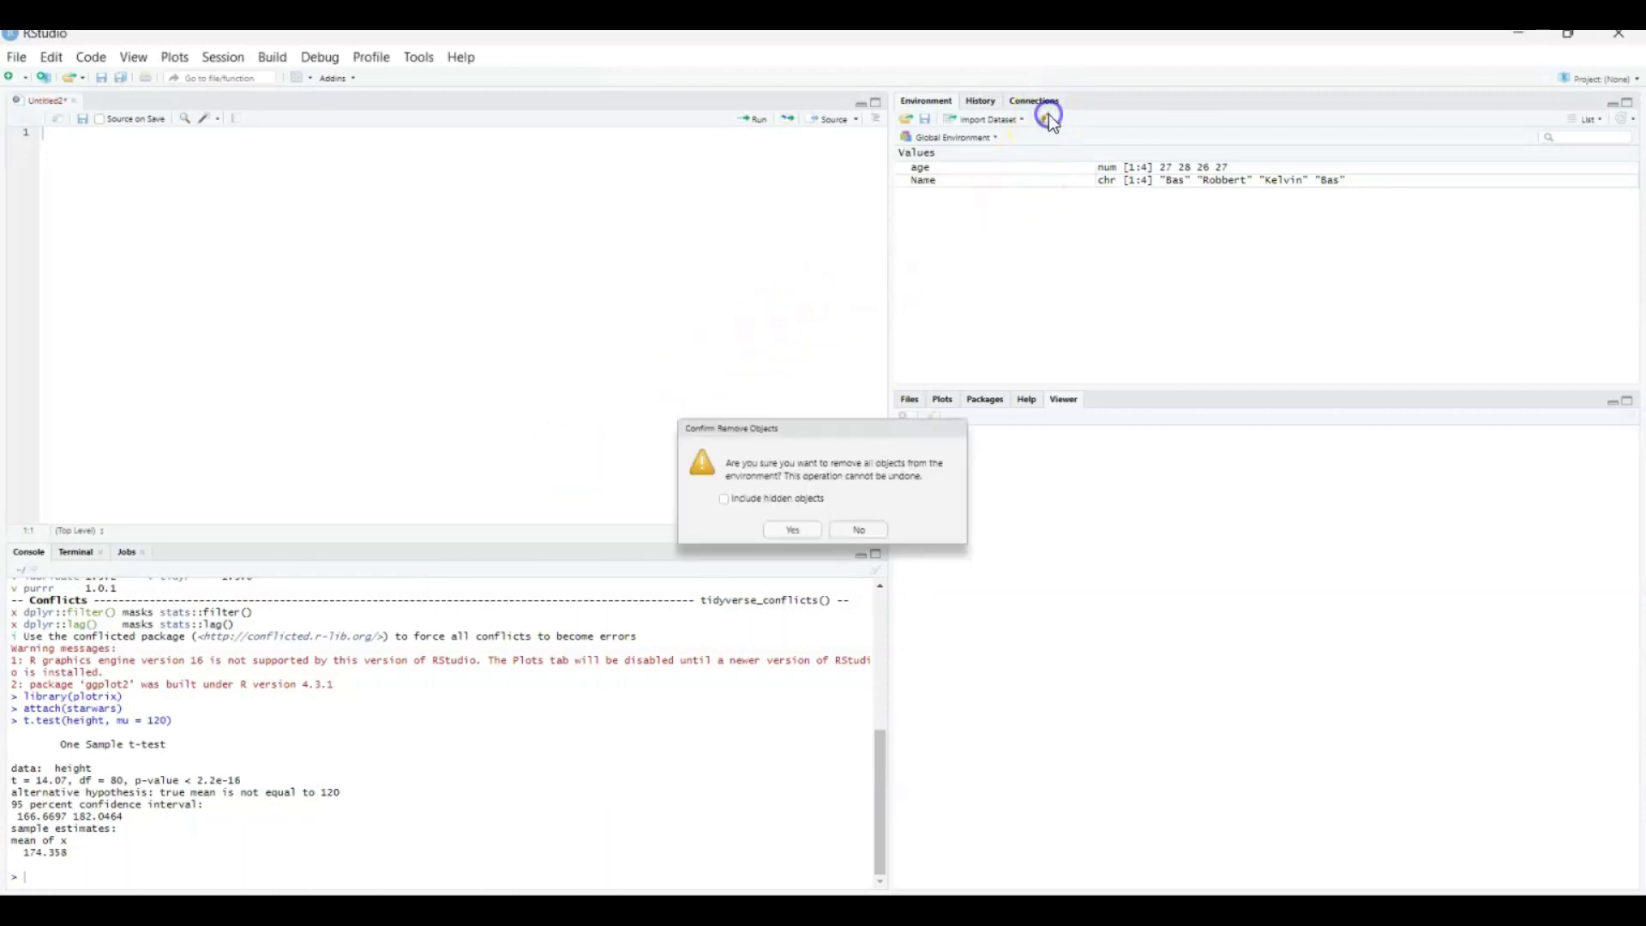
pyautogui.click(803, 527)
# - Load the tidyverse package by writing library(tidyverse) on the script's first line and running it
pyautogui.click(394, 353)
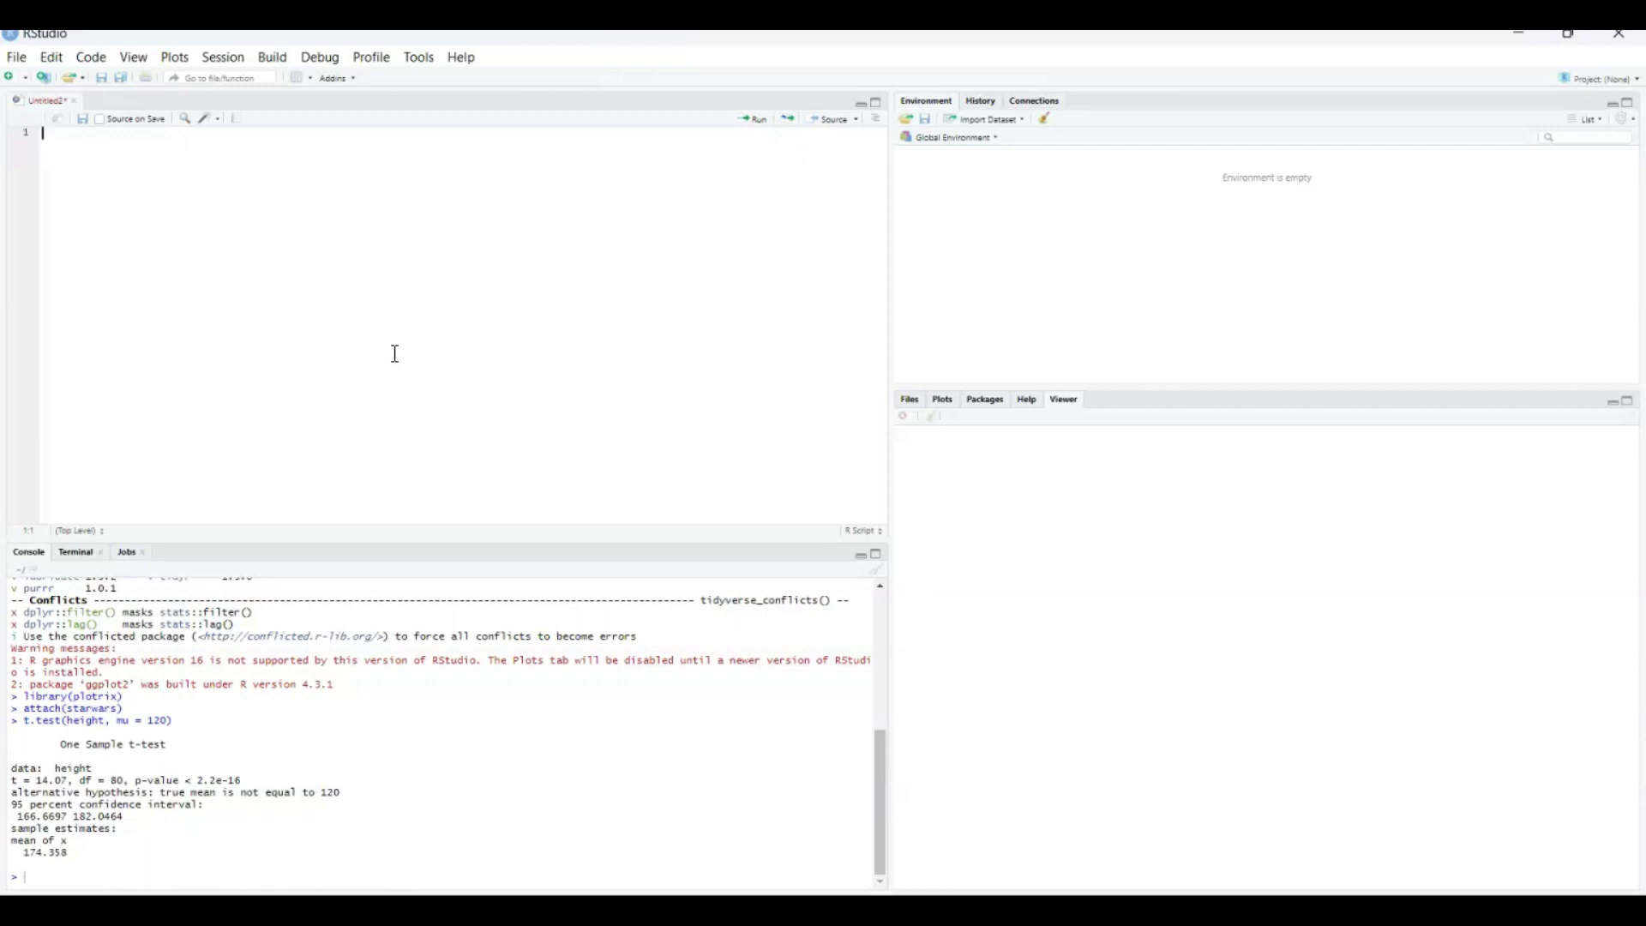
pyautogui.write('libra')
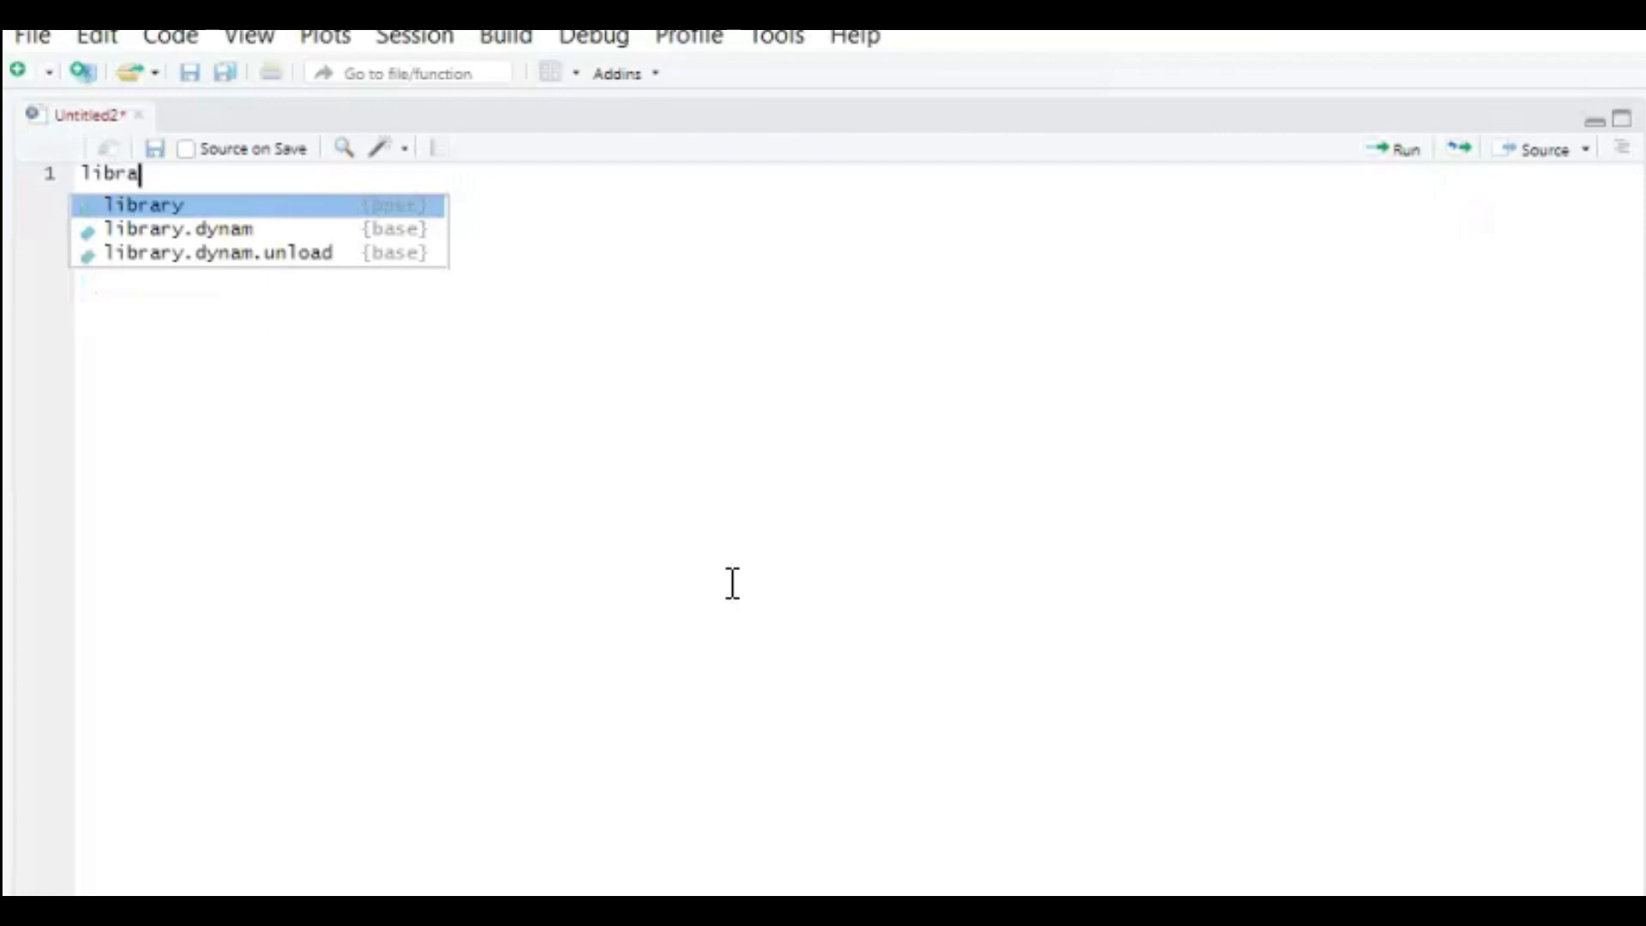
pyautogui.press('Tab')
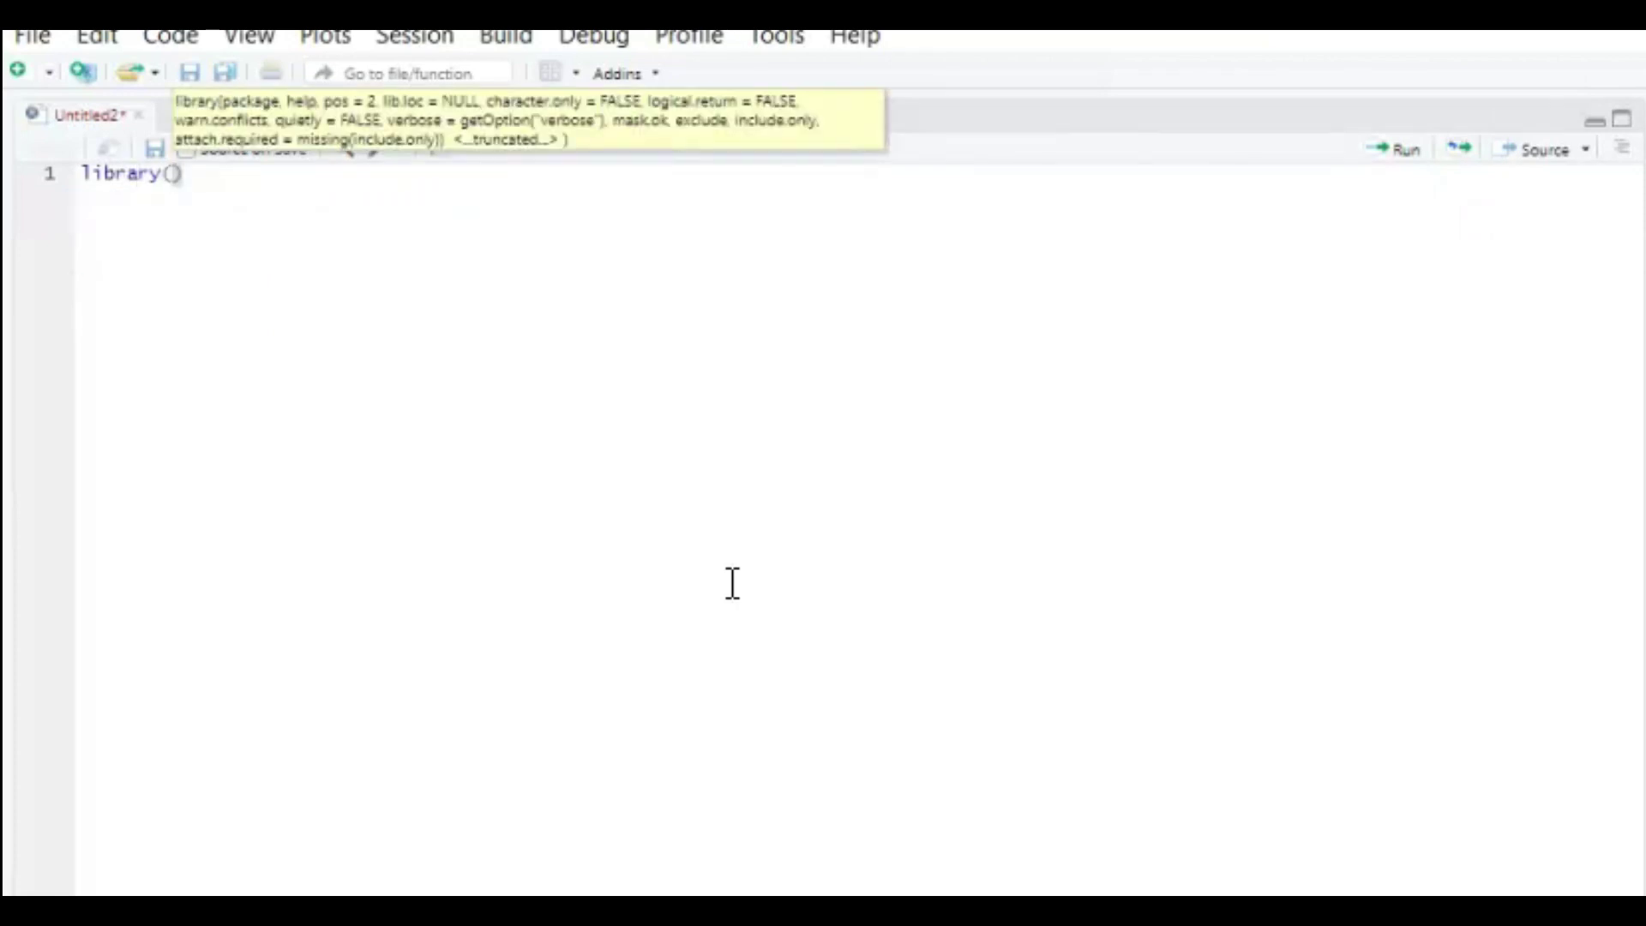
pyautogui.write('tidyver')
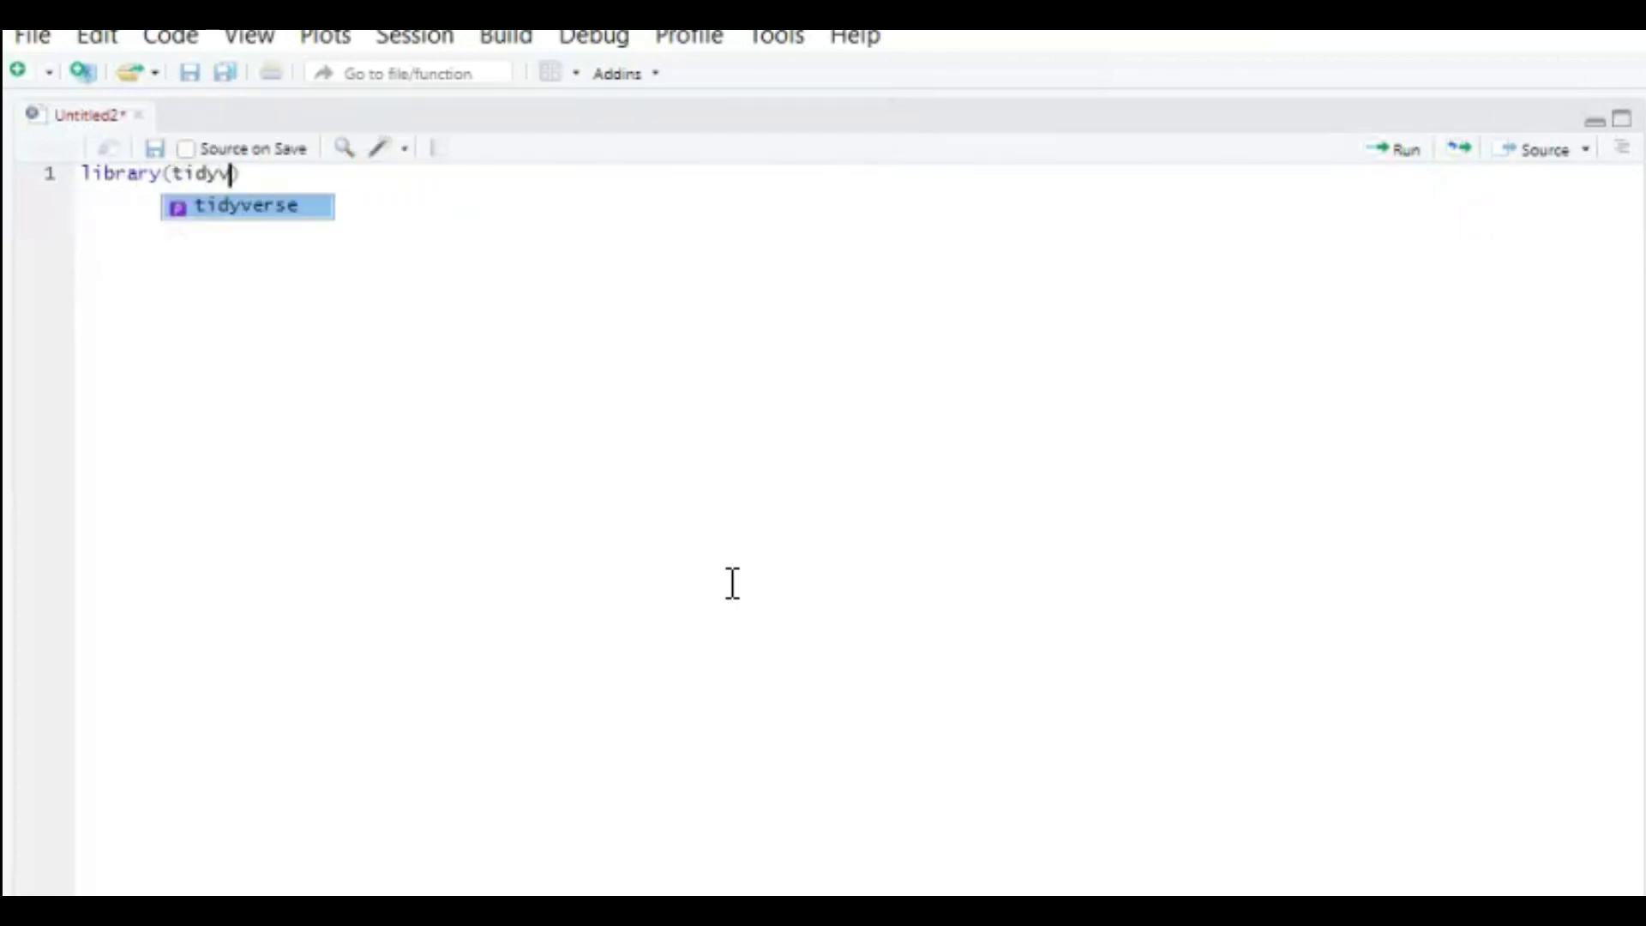
pyautogui.press('Tab')
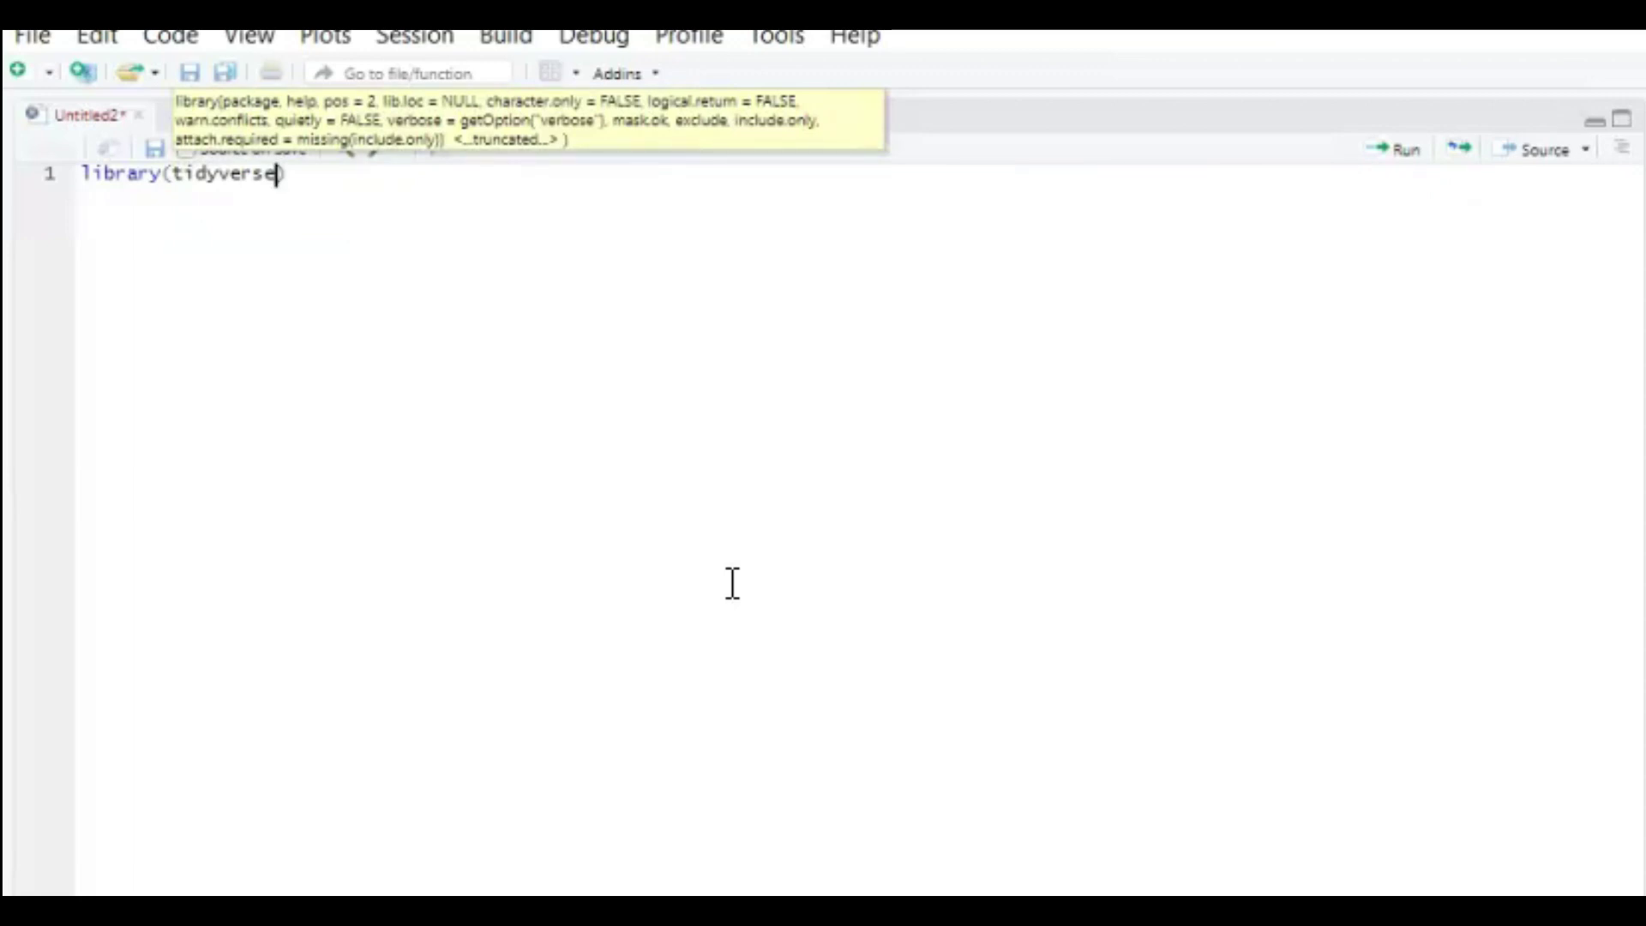
pyautogui.hotkey('ctrl', 'Return')
pyautogui.press('Return')
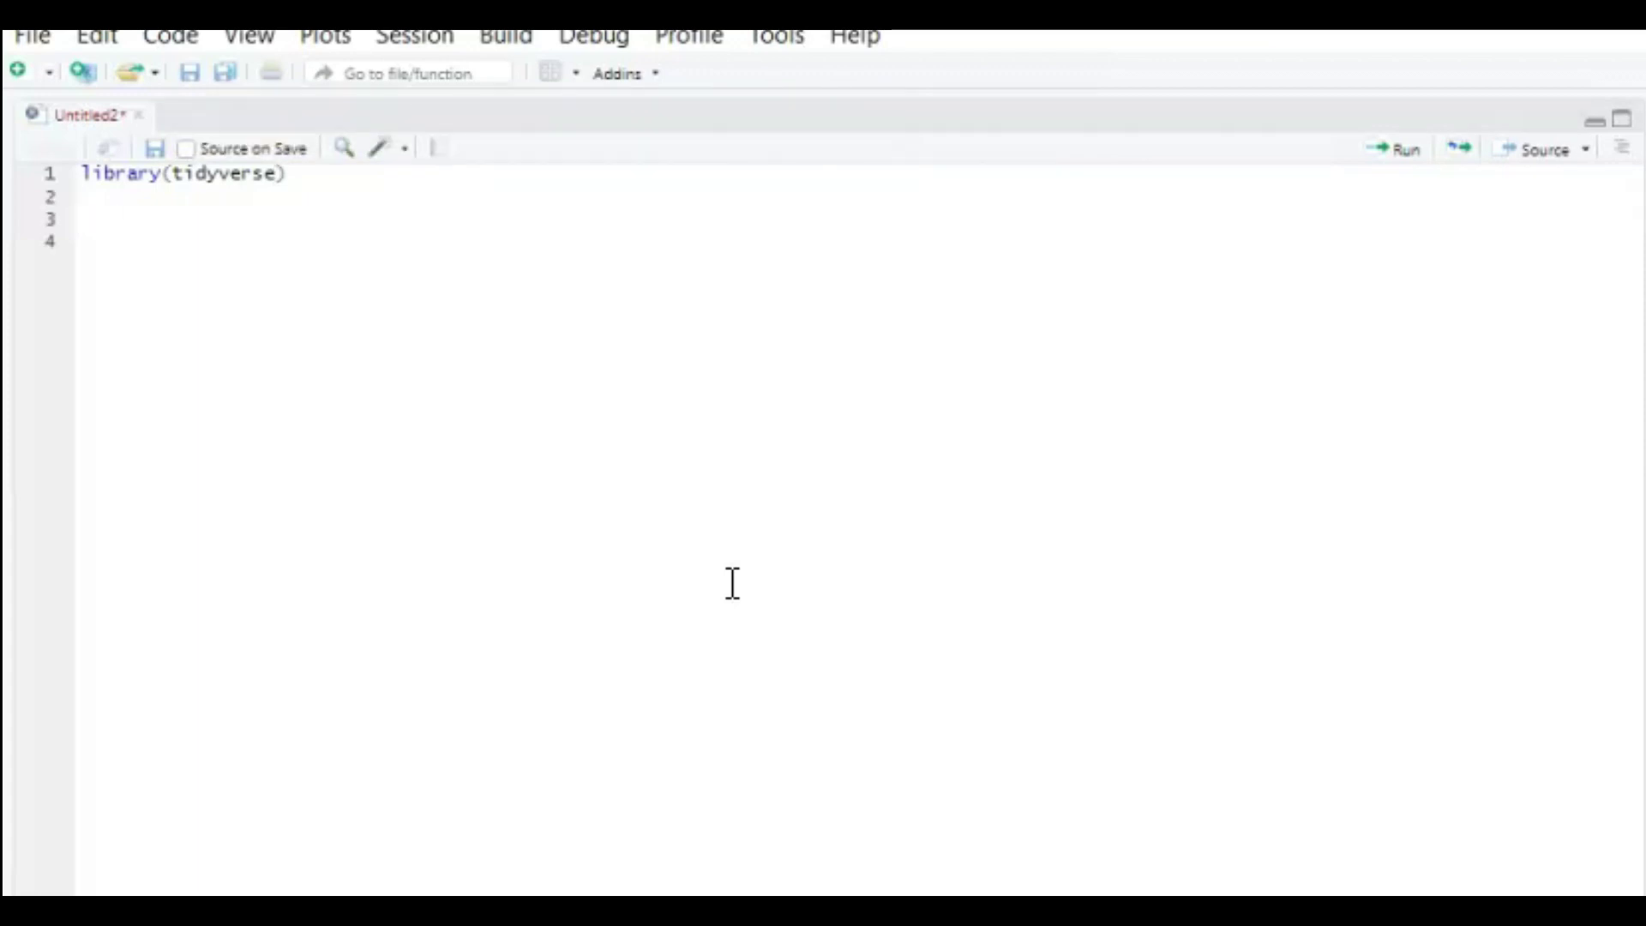
# - Add View(starwars) on line 3 of the script, run it and look through the dataset's height column
pyautogui.write('View')
pyautogui.write('(star')
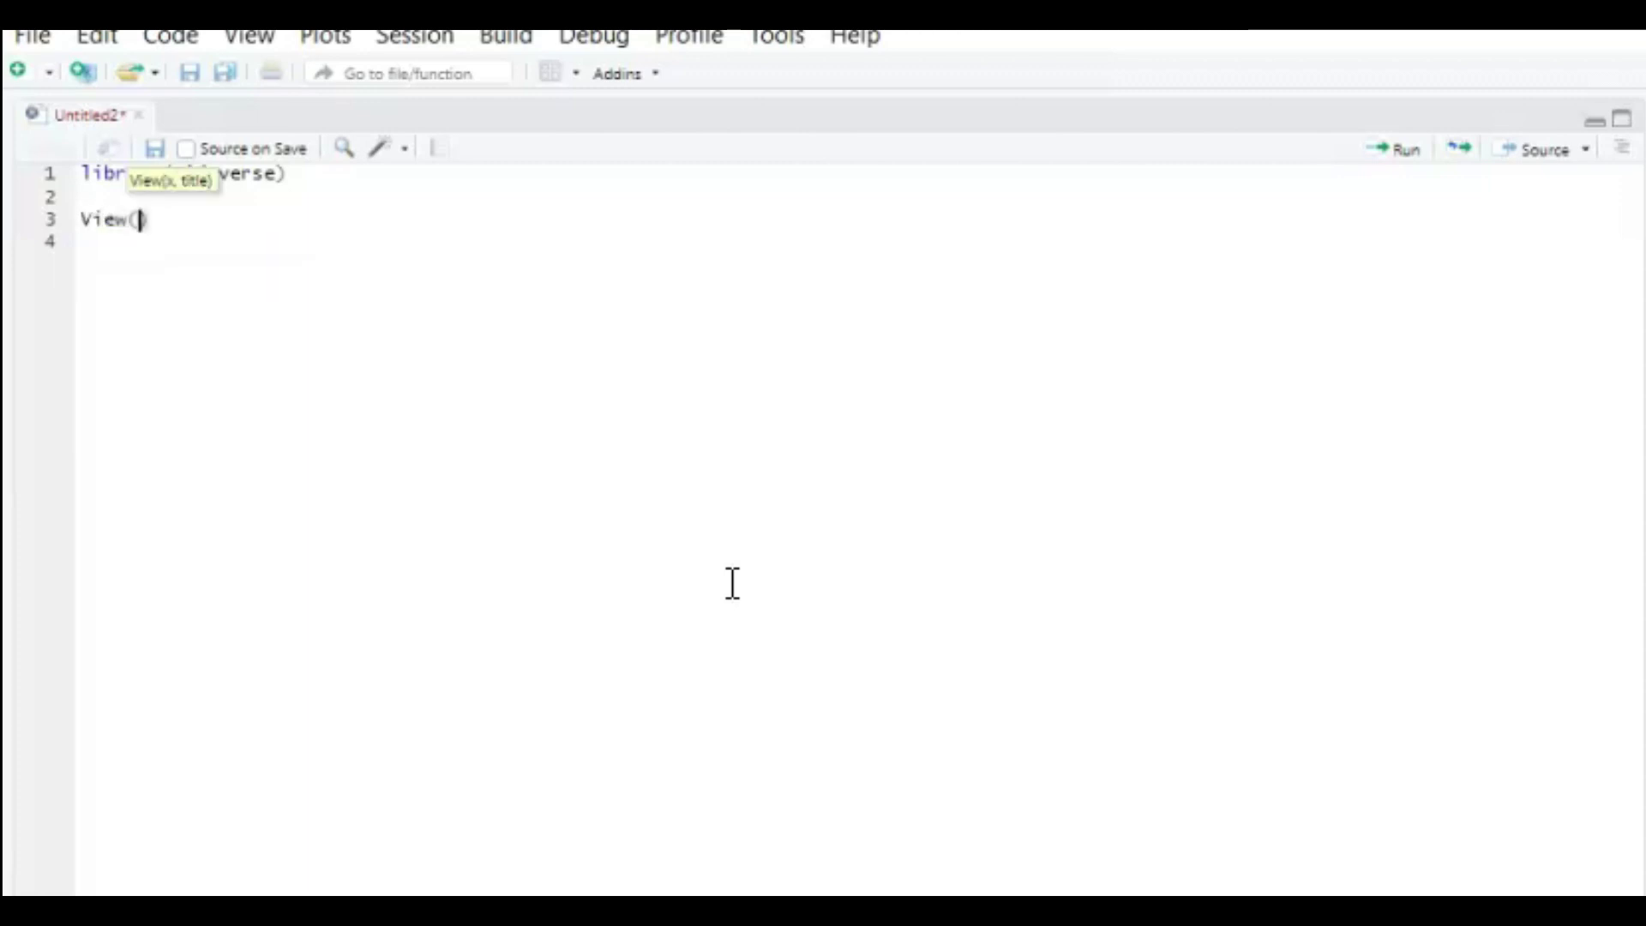
pyautogui.write('wa')
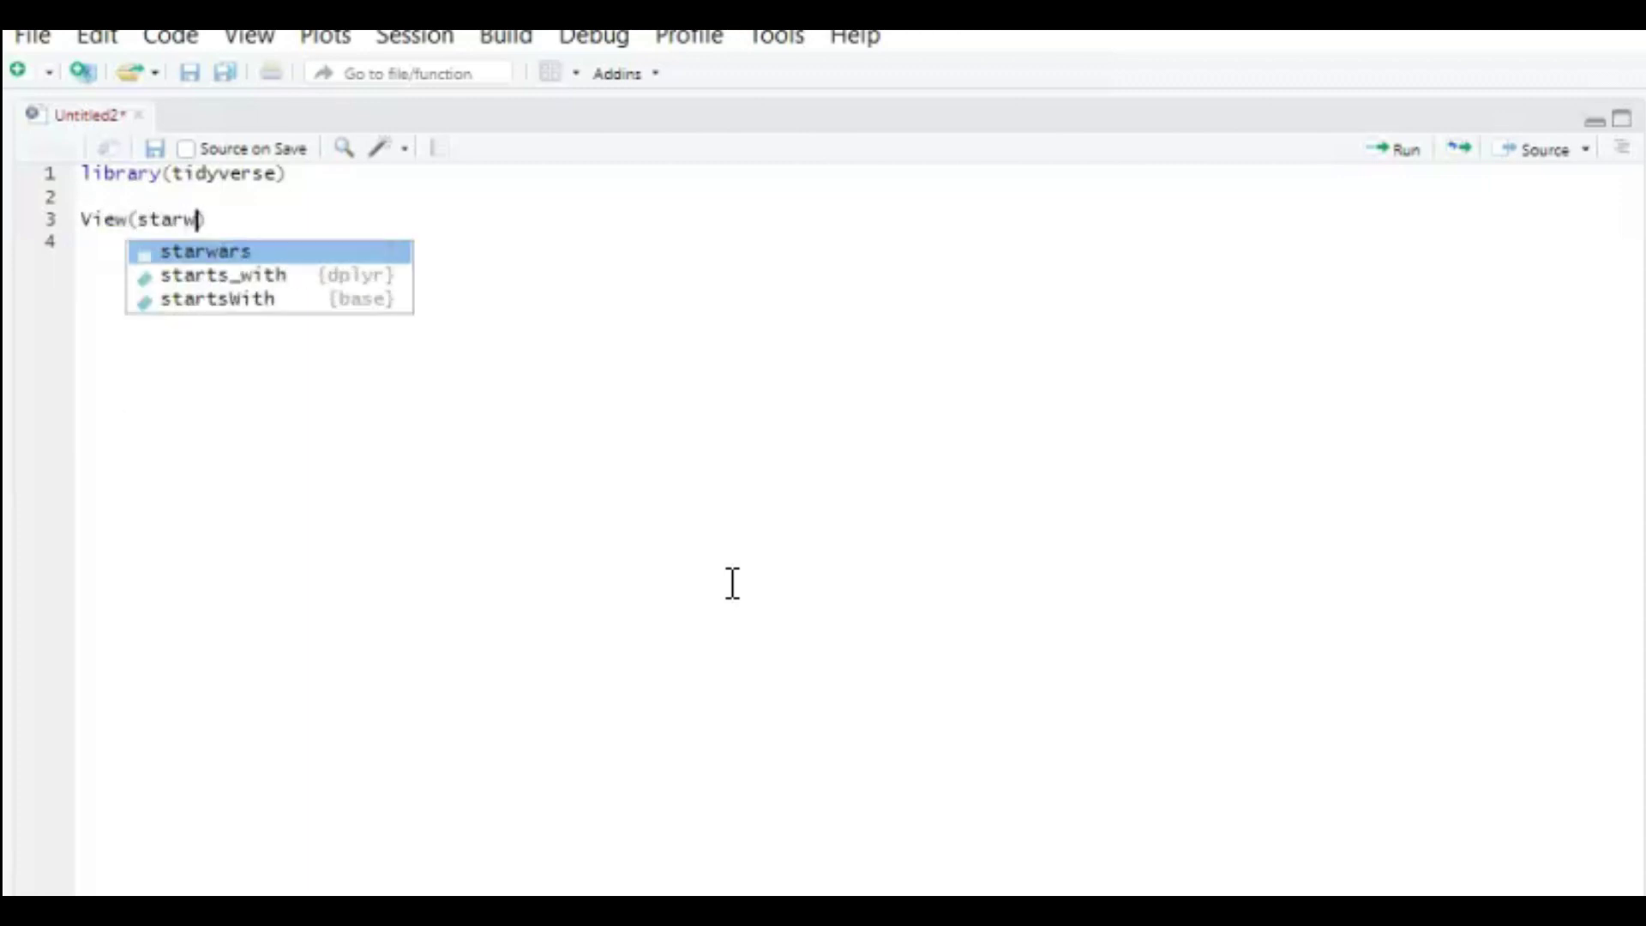
pyautogui.press('Tab')
pyautogui.hotkey('ctrl', 'Return')
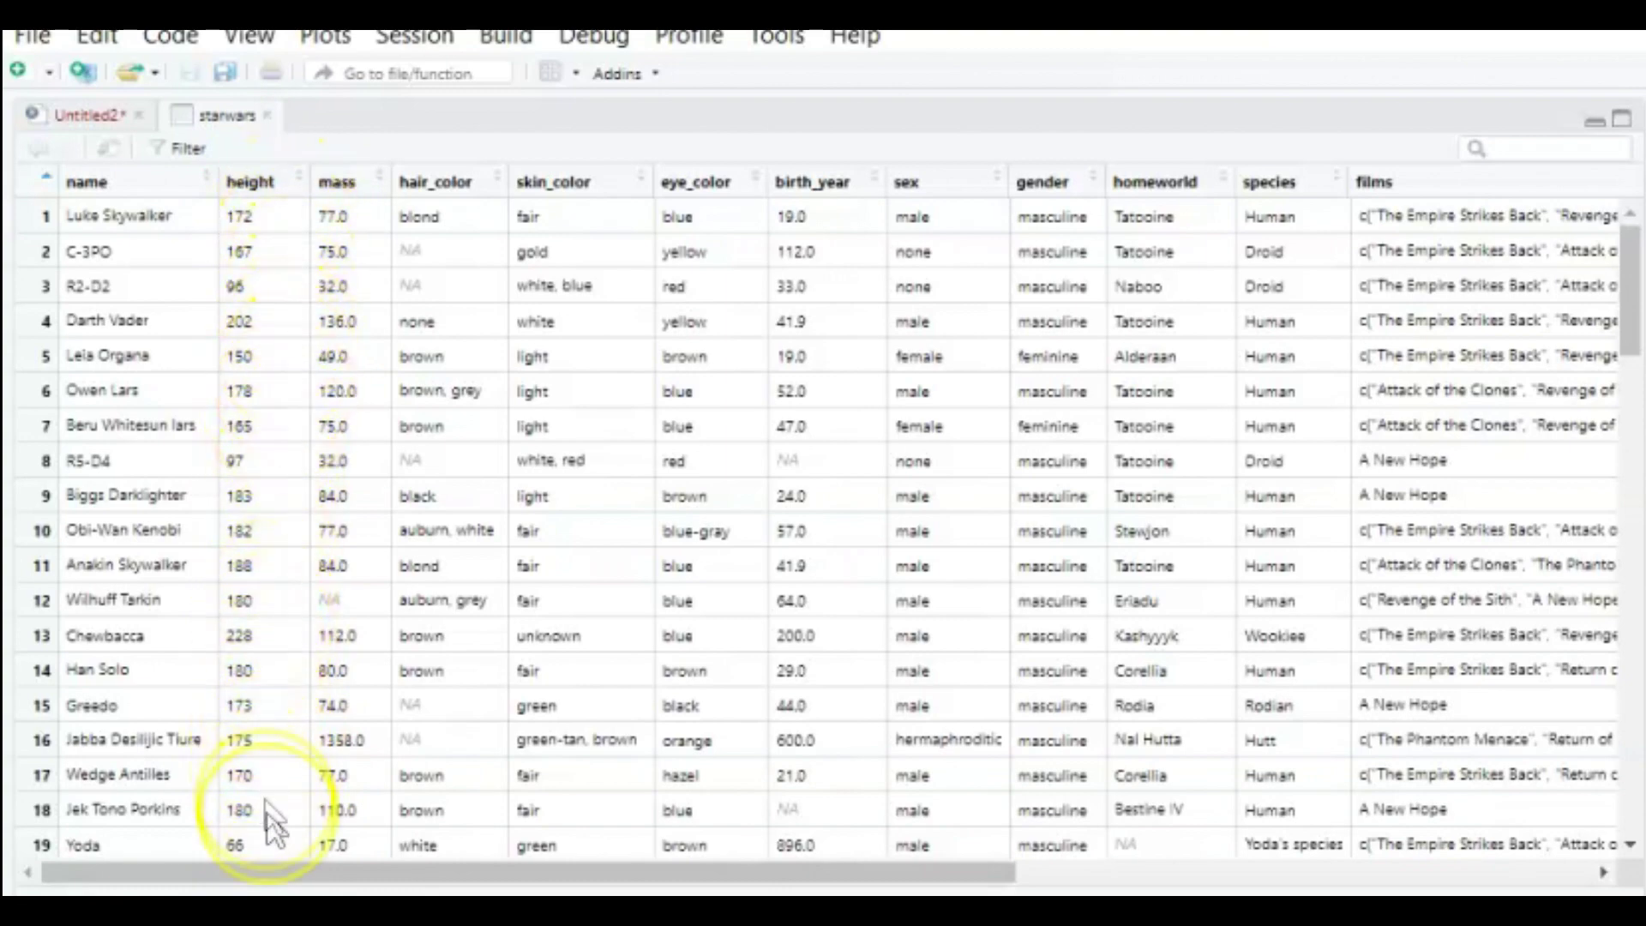
pyautogui.scroll(-4, 285, 686)
pyautogui.scroll(-9, 285, 686)
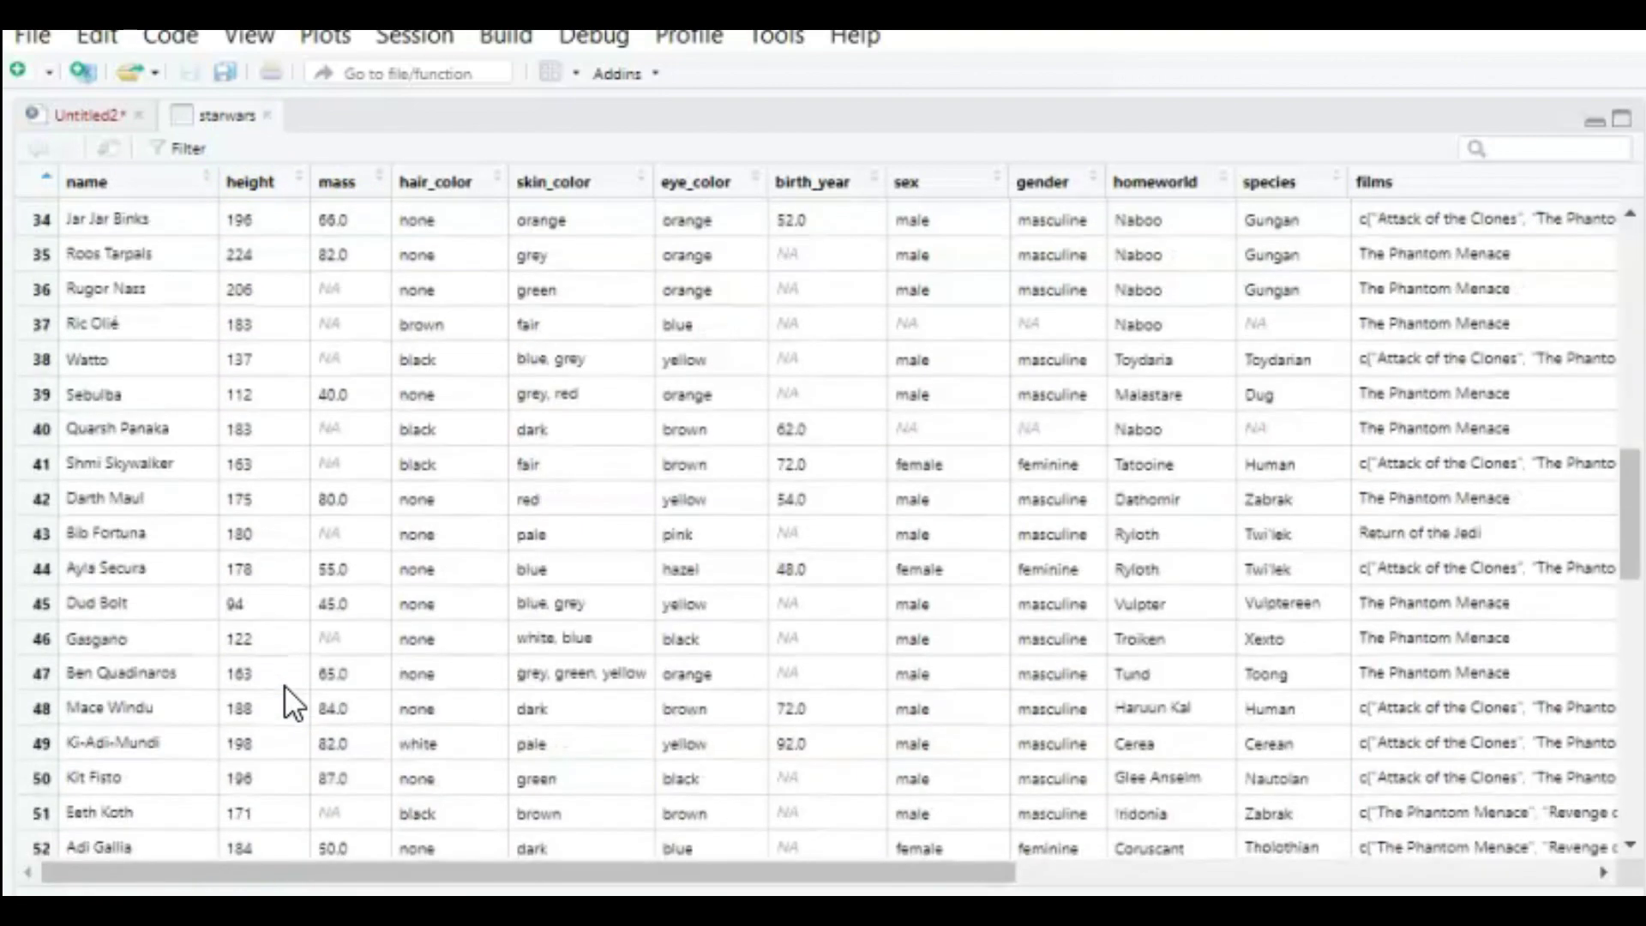
pyautogui.scroll(11, 285, 686)
pyautogui.scroll(2, 285, 684)
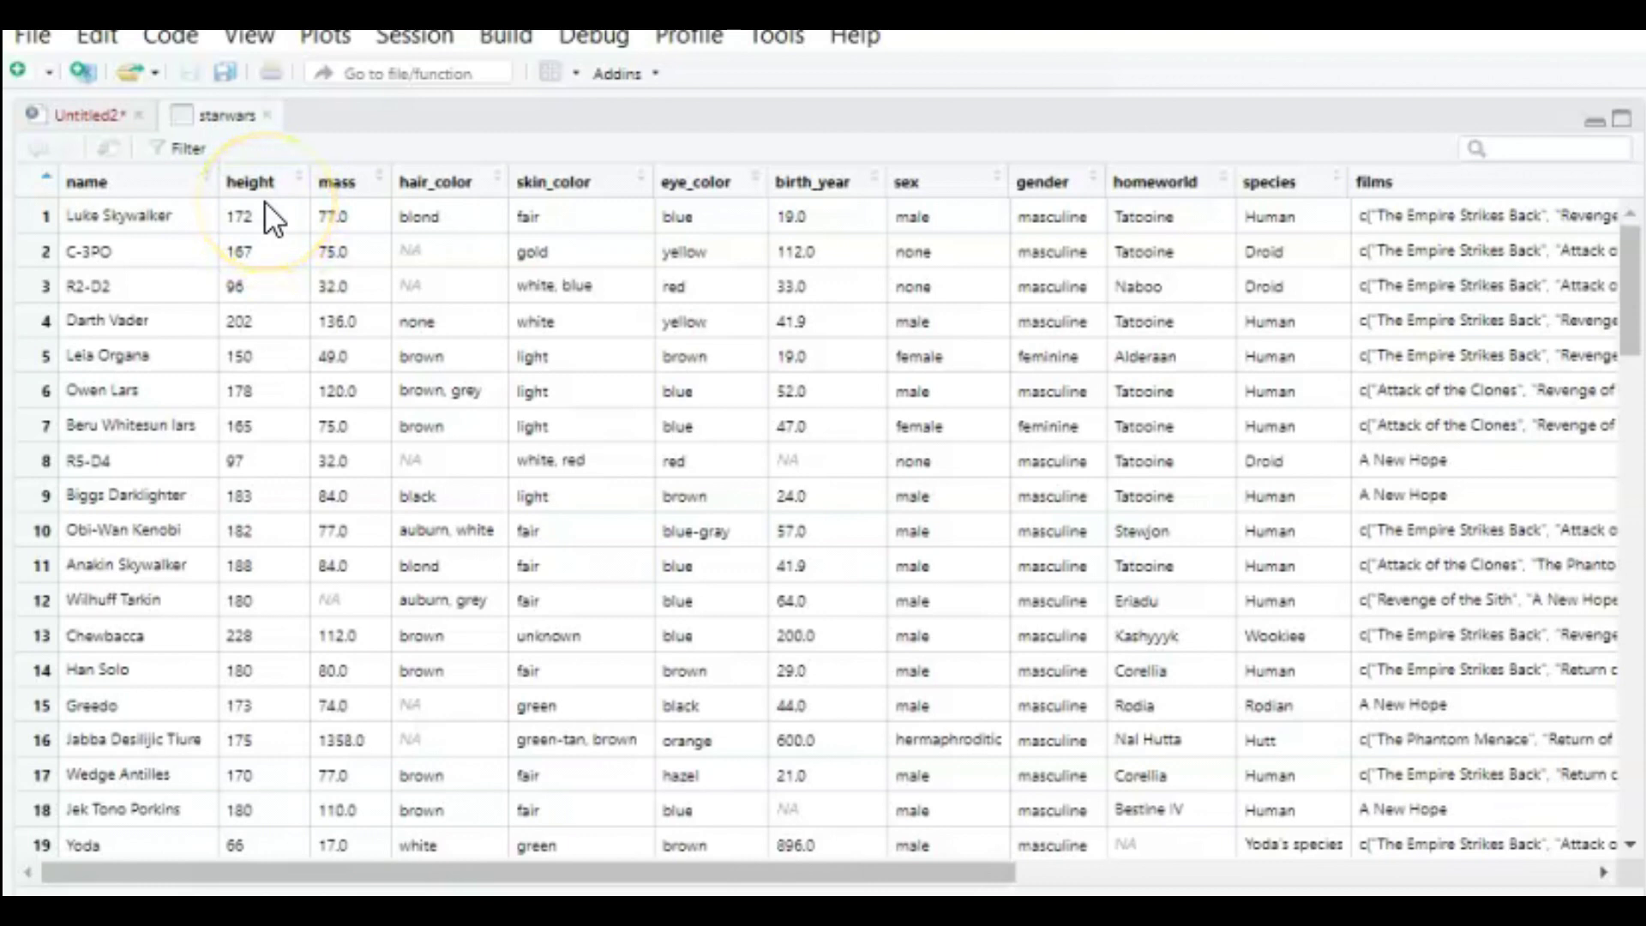
# - Return to the script, add the one-sample t-test t.test(starwars$height, mu = 160) on line 5 and run it
pyautogui.click(76, 112)
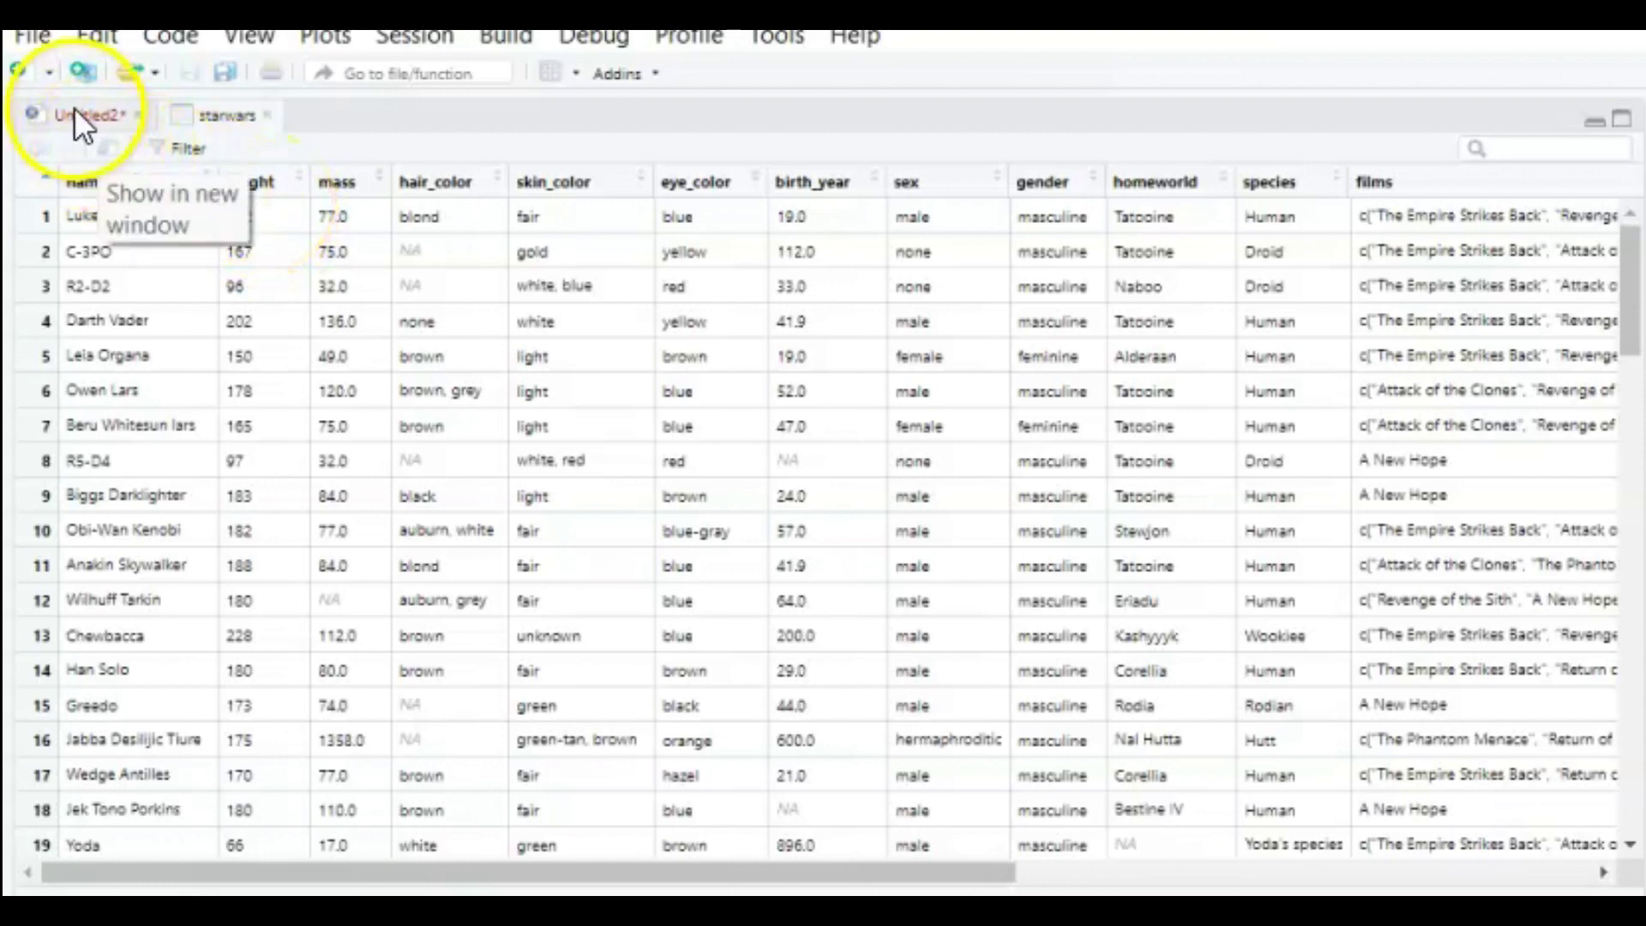
pyautogui.click(65, 128)
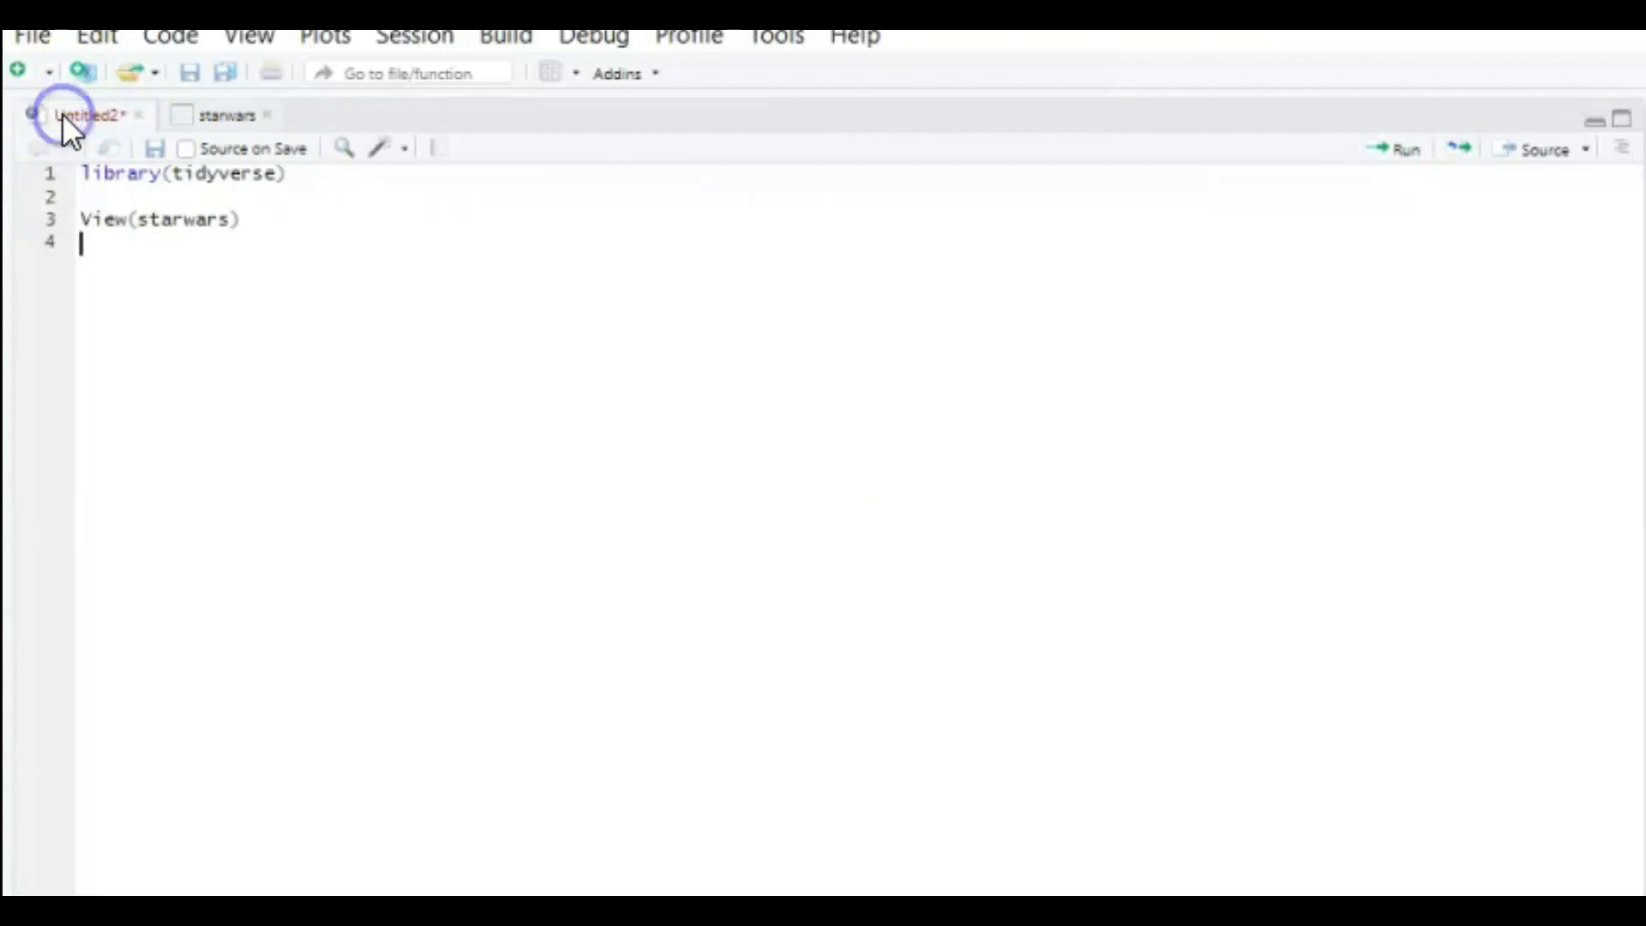
pyautogui.click(397, 426)
pyautogui.press('Return')
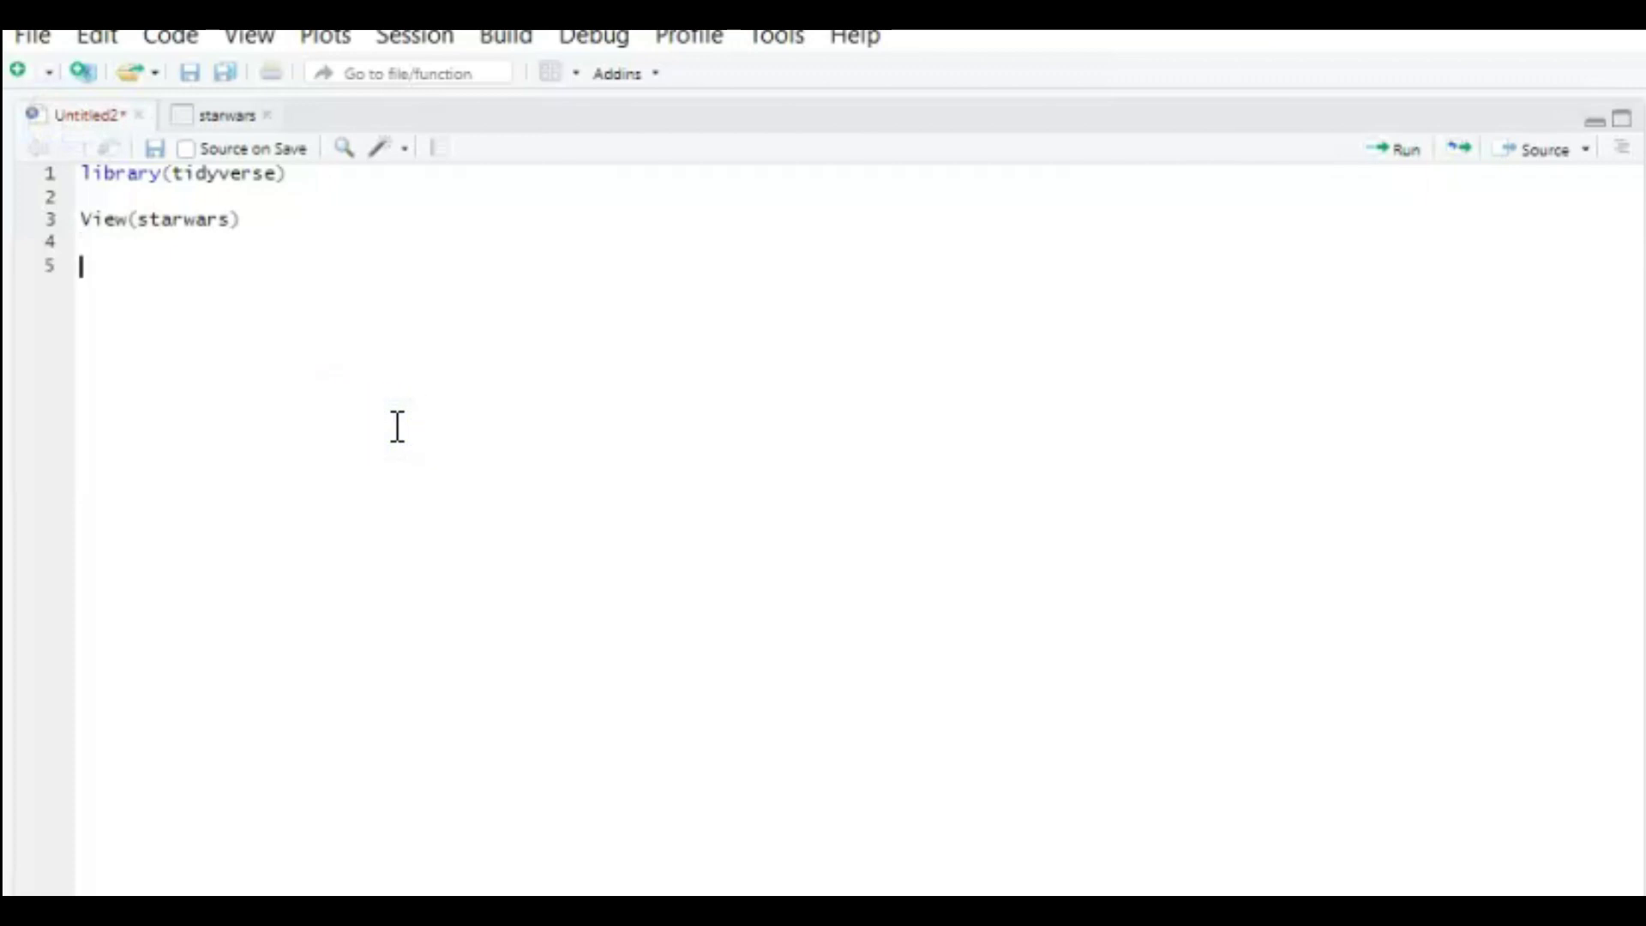
pyautogui.write('t.test(')
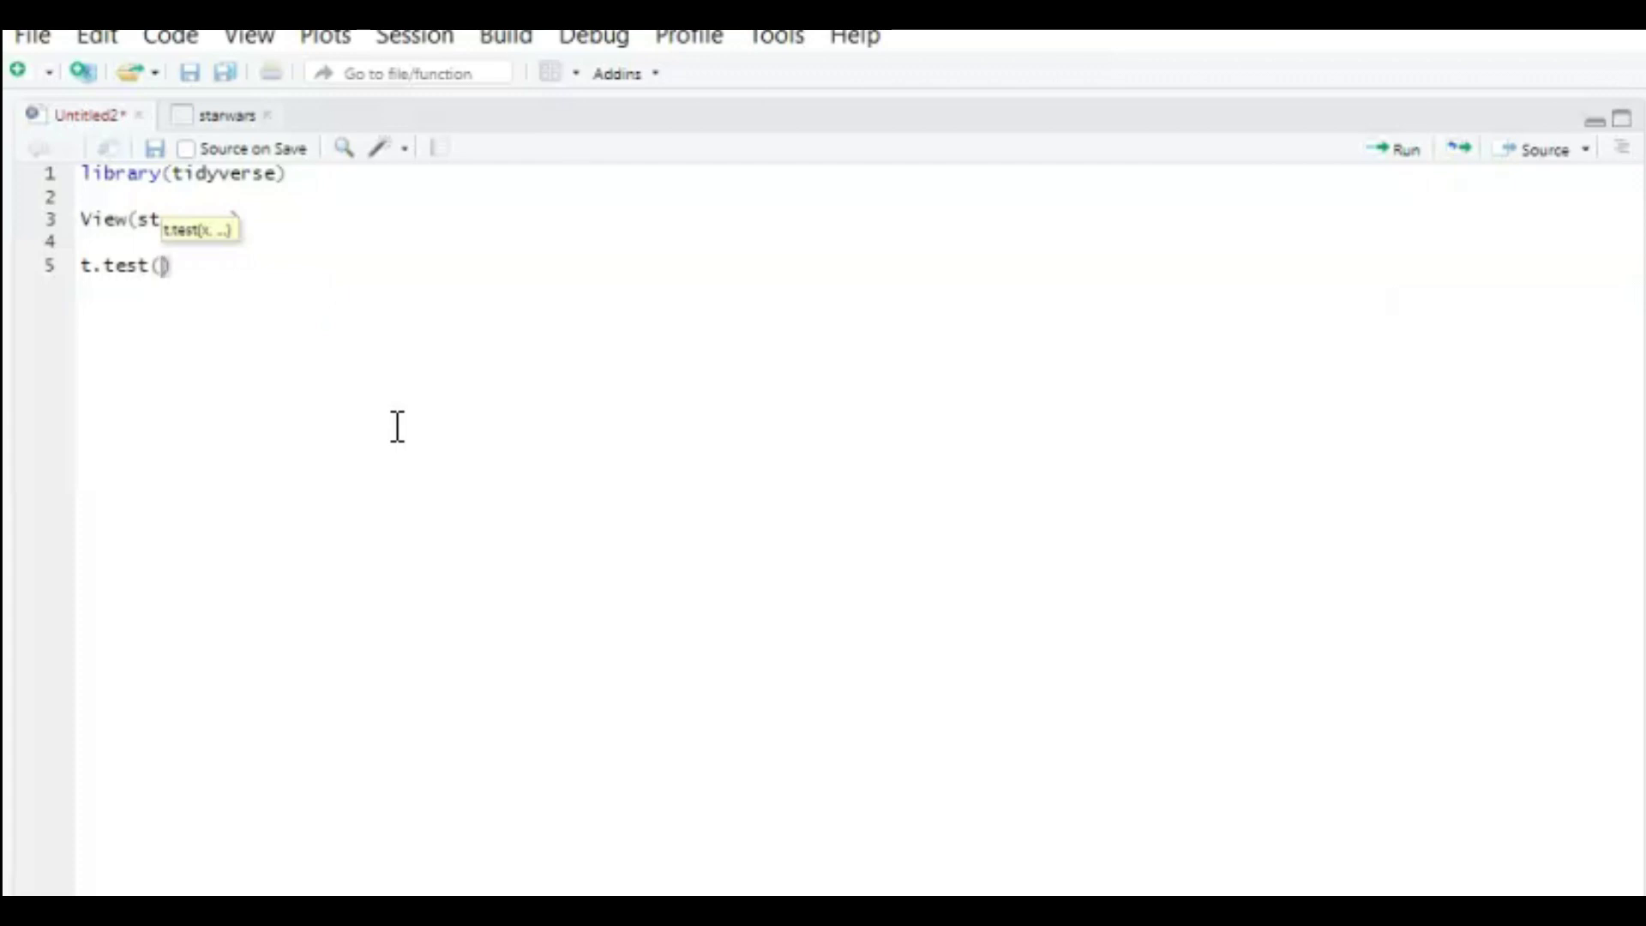
pyautogui.write('starwars')
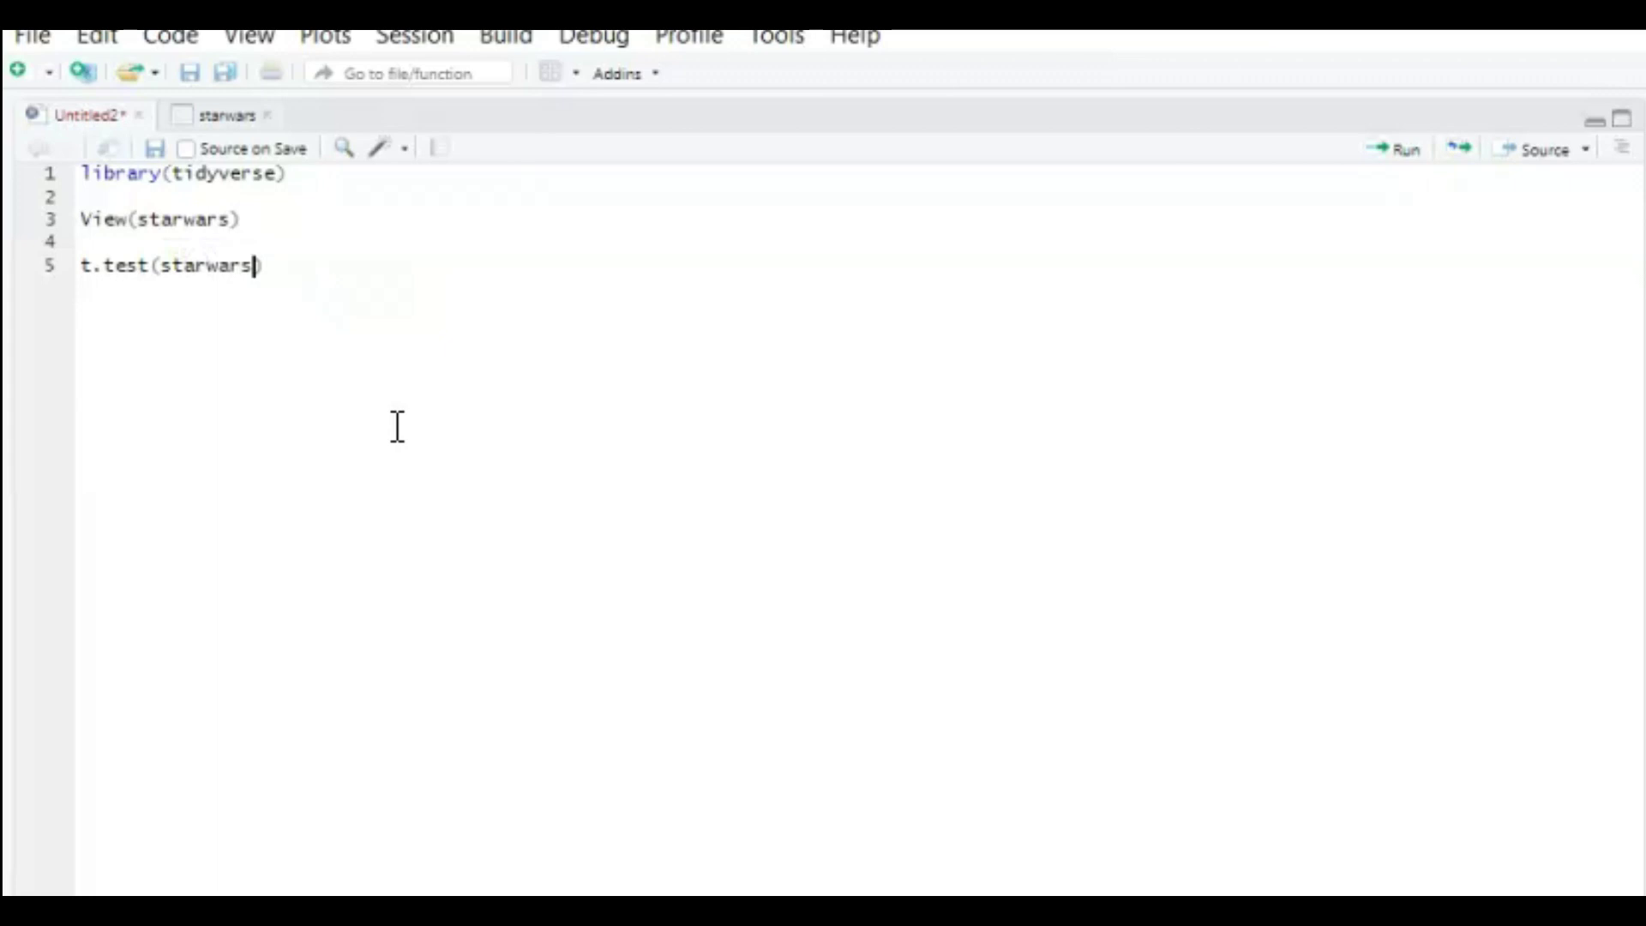
pyautogui.write('$heigh')
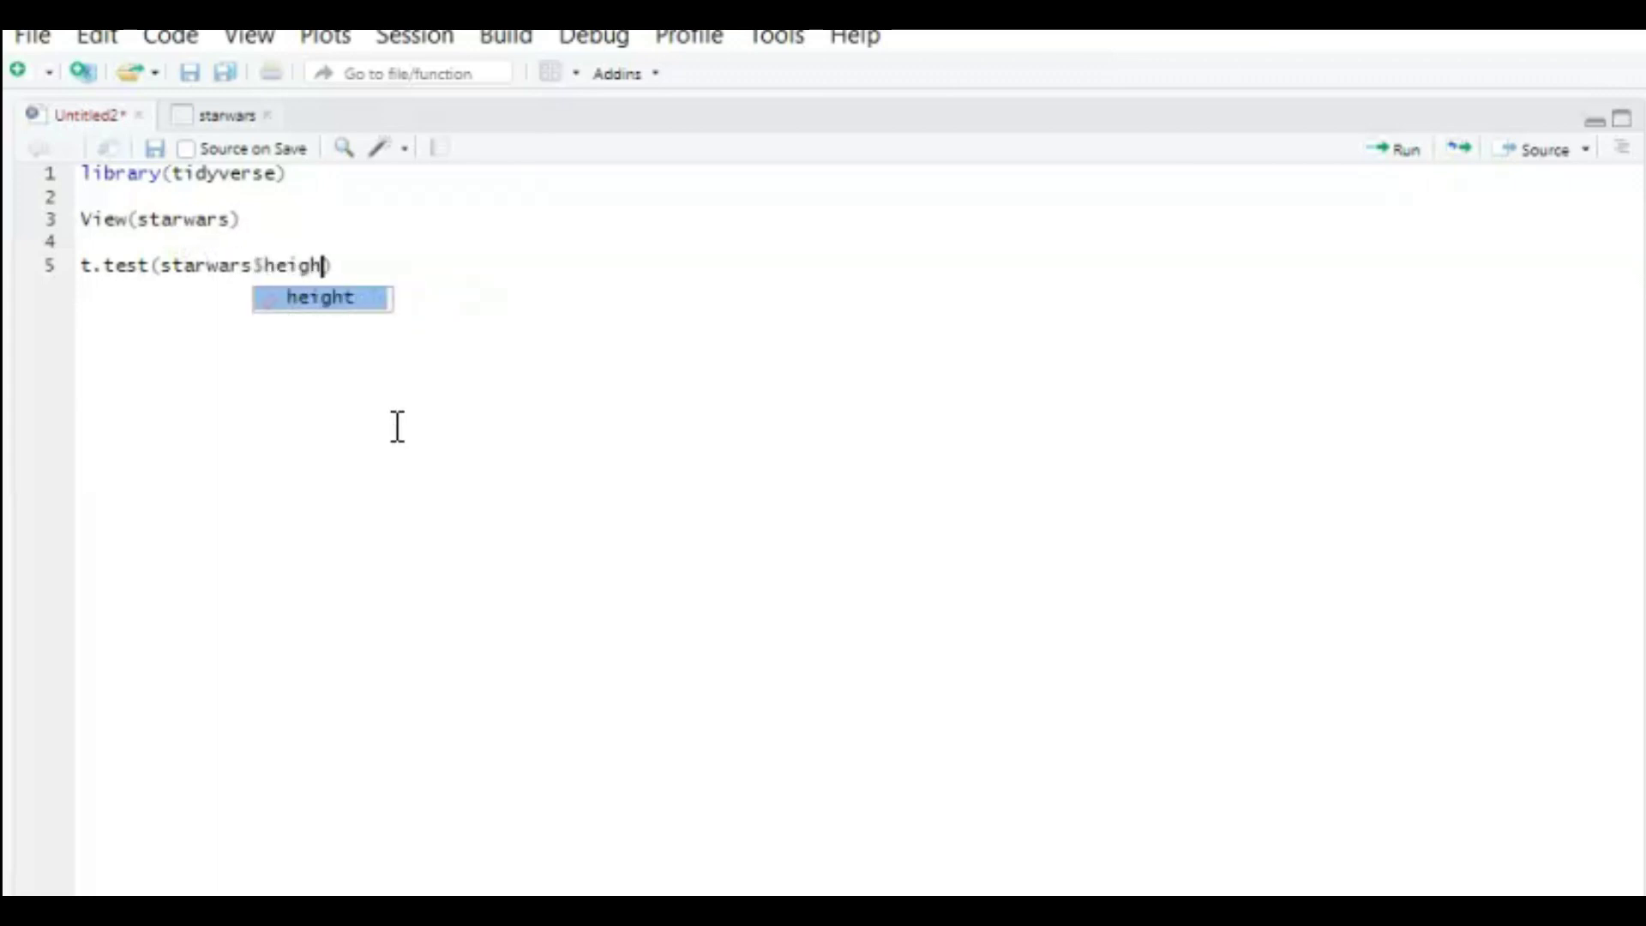
pyautogui.write('t, ')
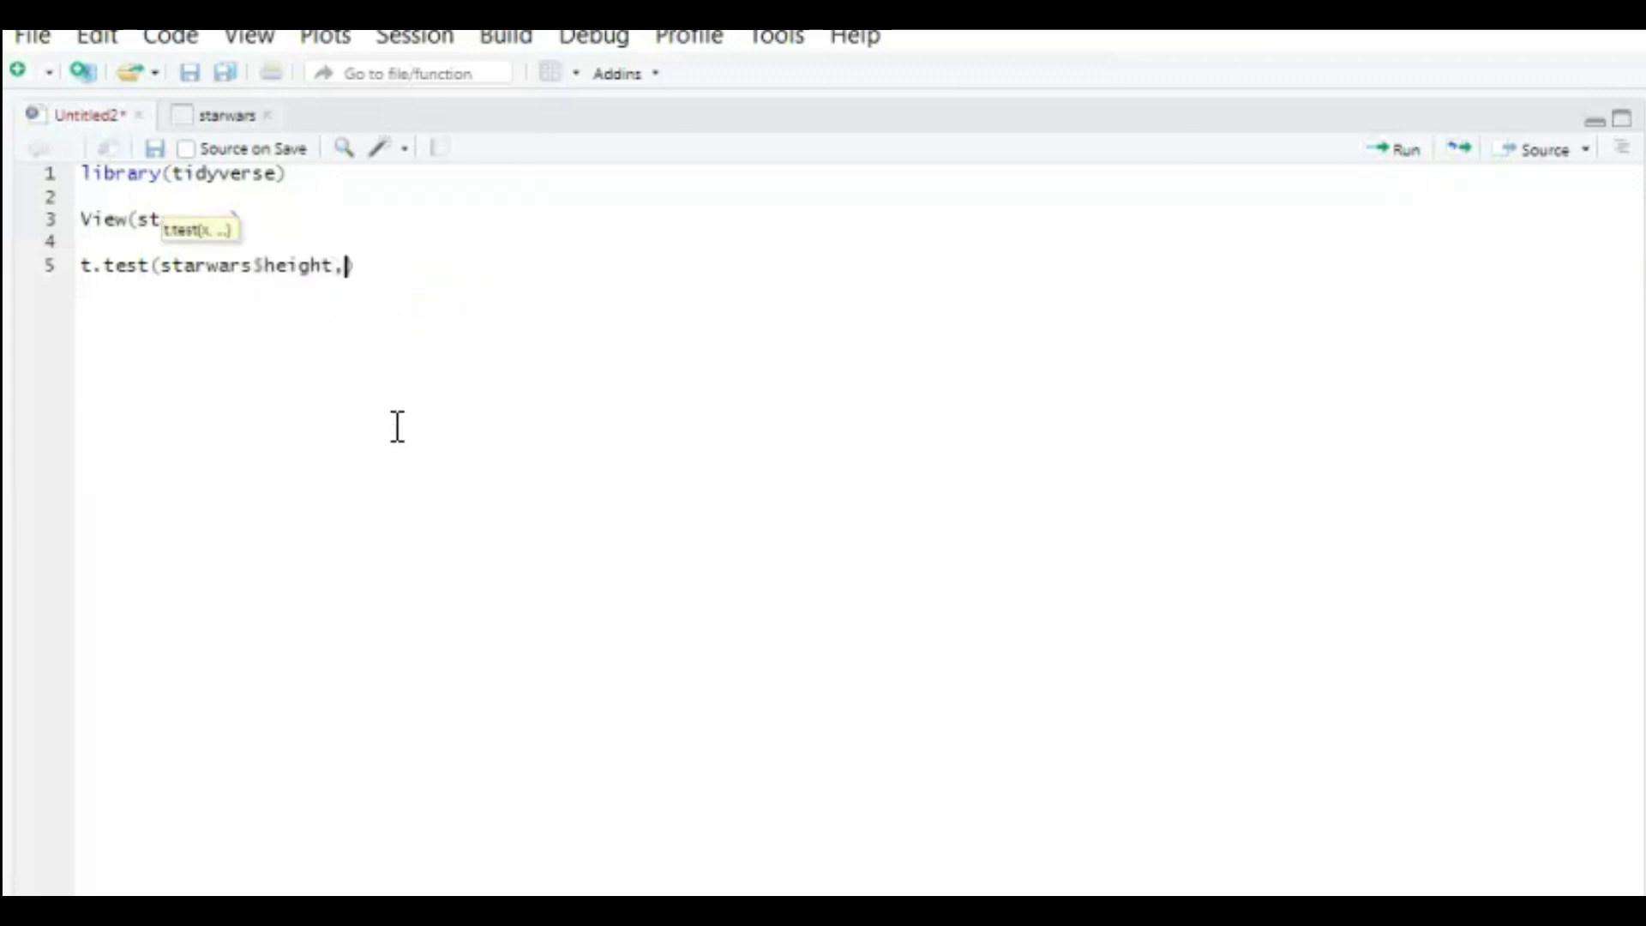
pyautogui.write('mu = 160')
pyautogui.press('Return')
pyautogui.press('Return')
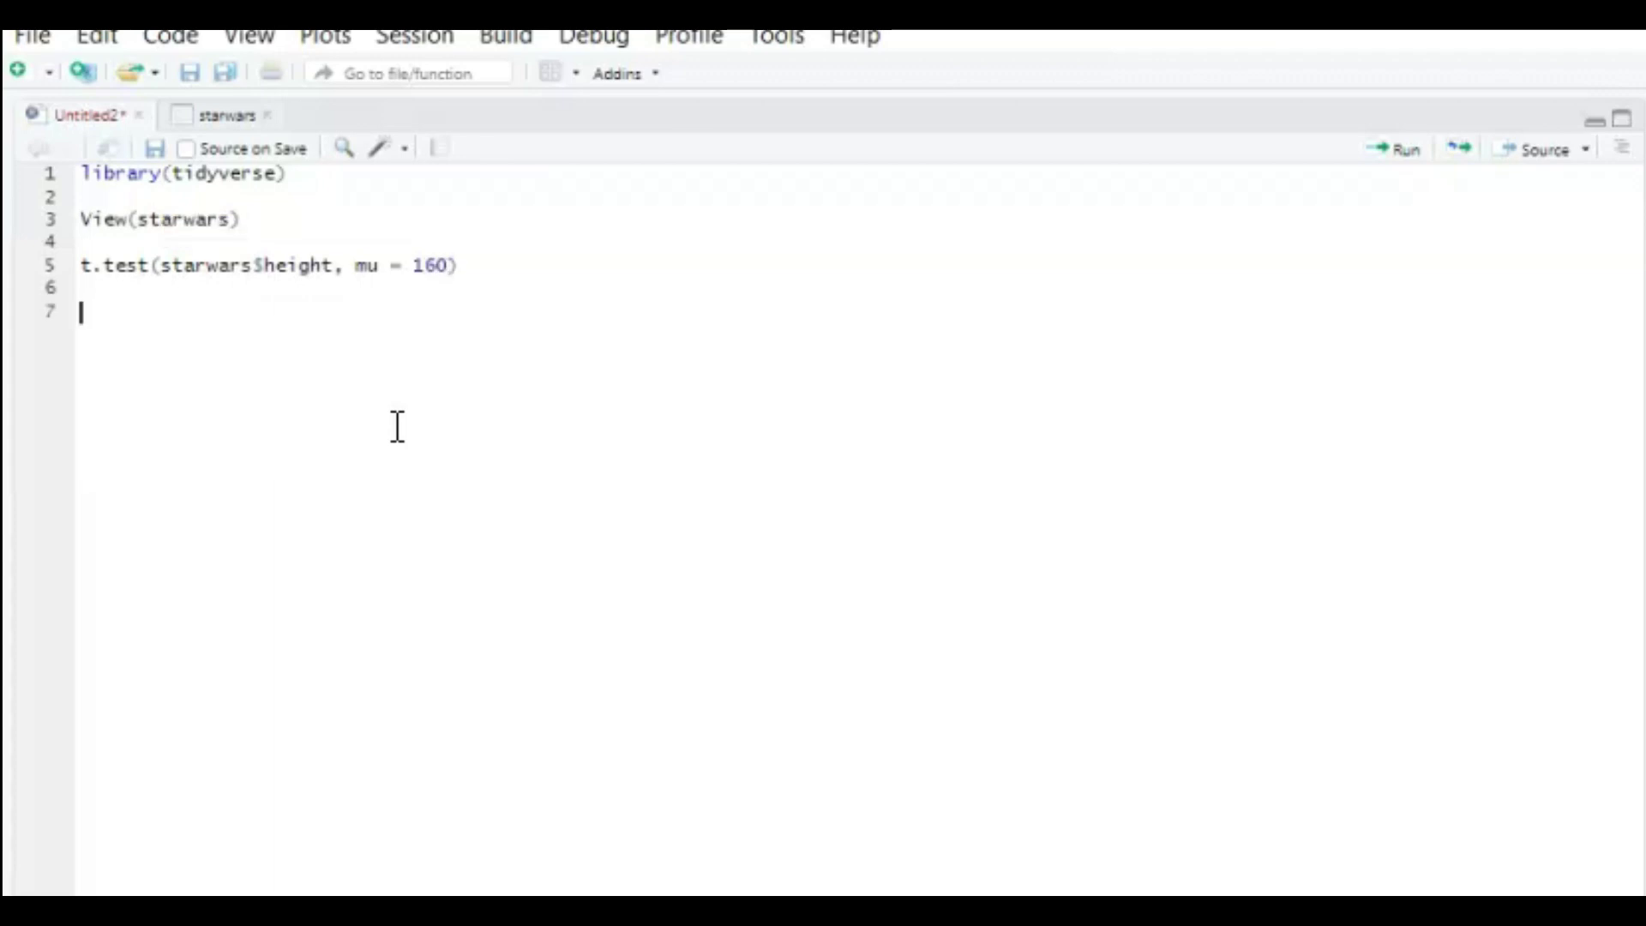
pyautogui.hotkey('ctrl', 'alt', 'r')
# - Add blank prompt lines below the t-test output in the console and examine its p-value, confidence interval and sample mean
pyautogui.click(578, 798)
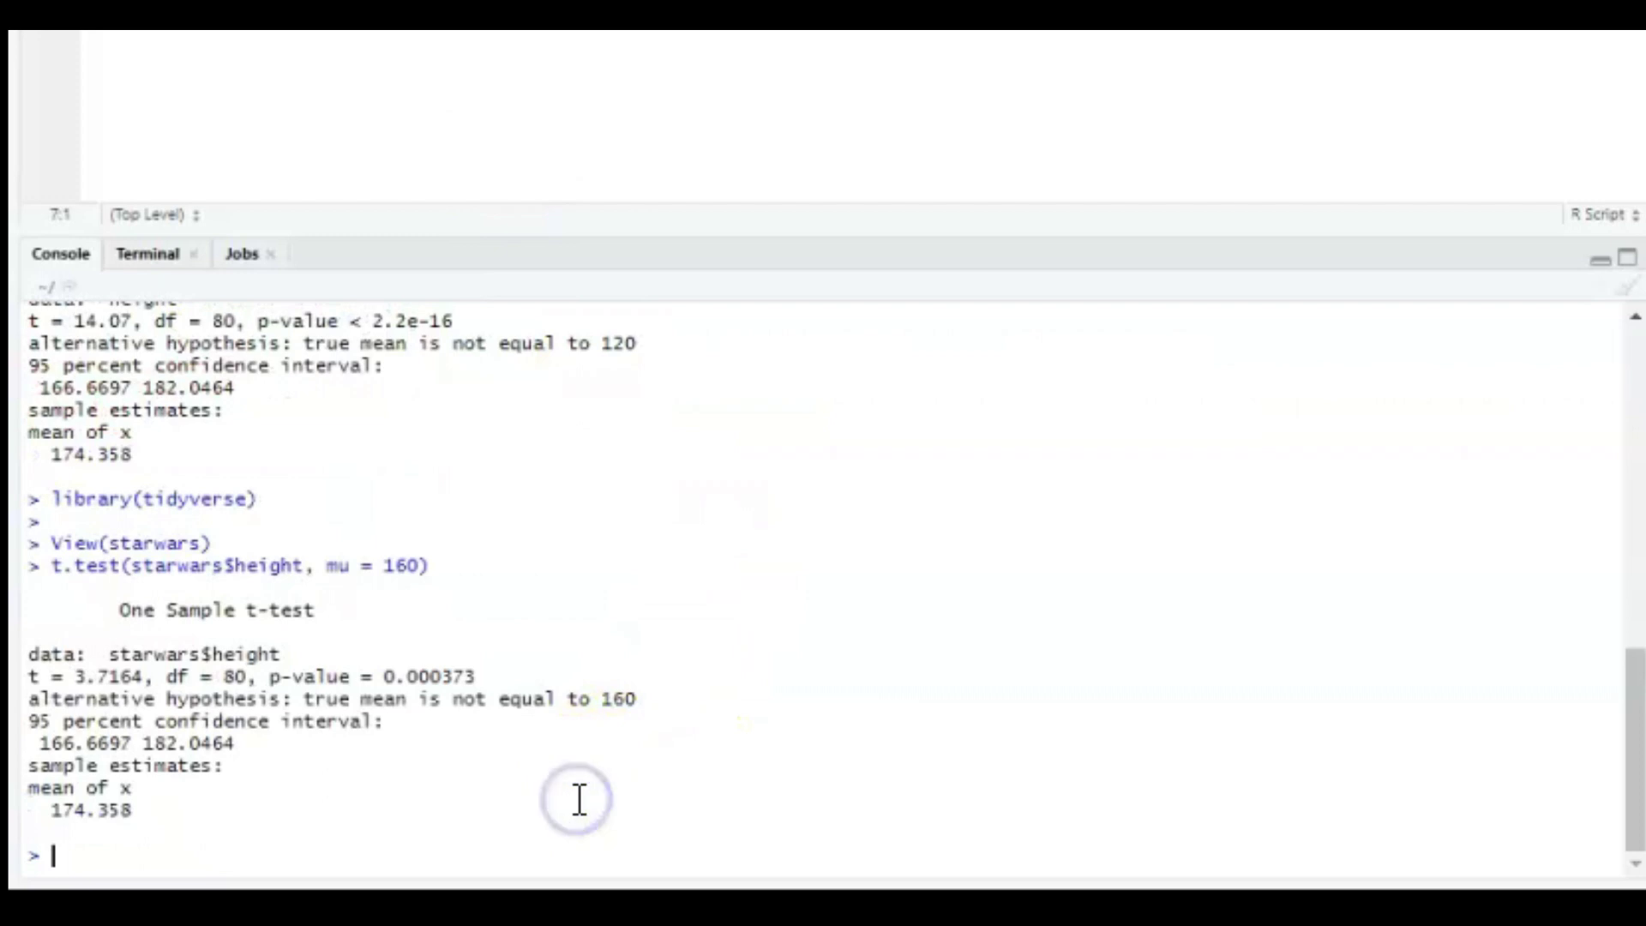
pyautogui.press('Return')
pyautogui.press('Return')
pyautogui.press('Return')
pyautogui.press('Return')
pyautogui.press('Return')
pyautogui.press('Return')
pyautogui.press('Return')
pyautogui.press('Return')
pyautogui.press('Return')
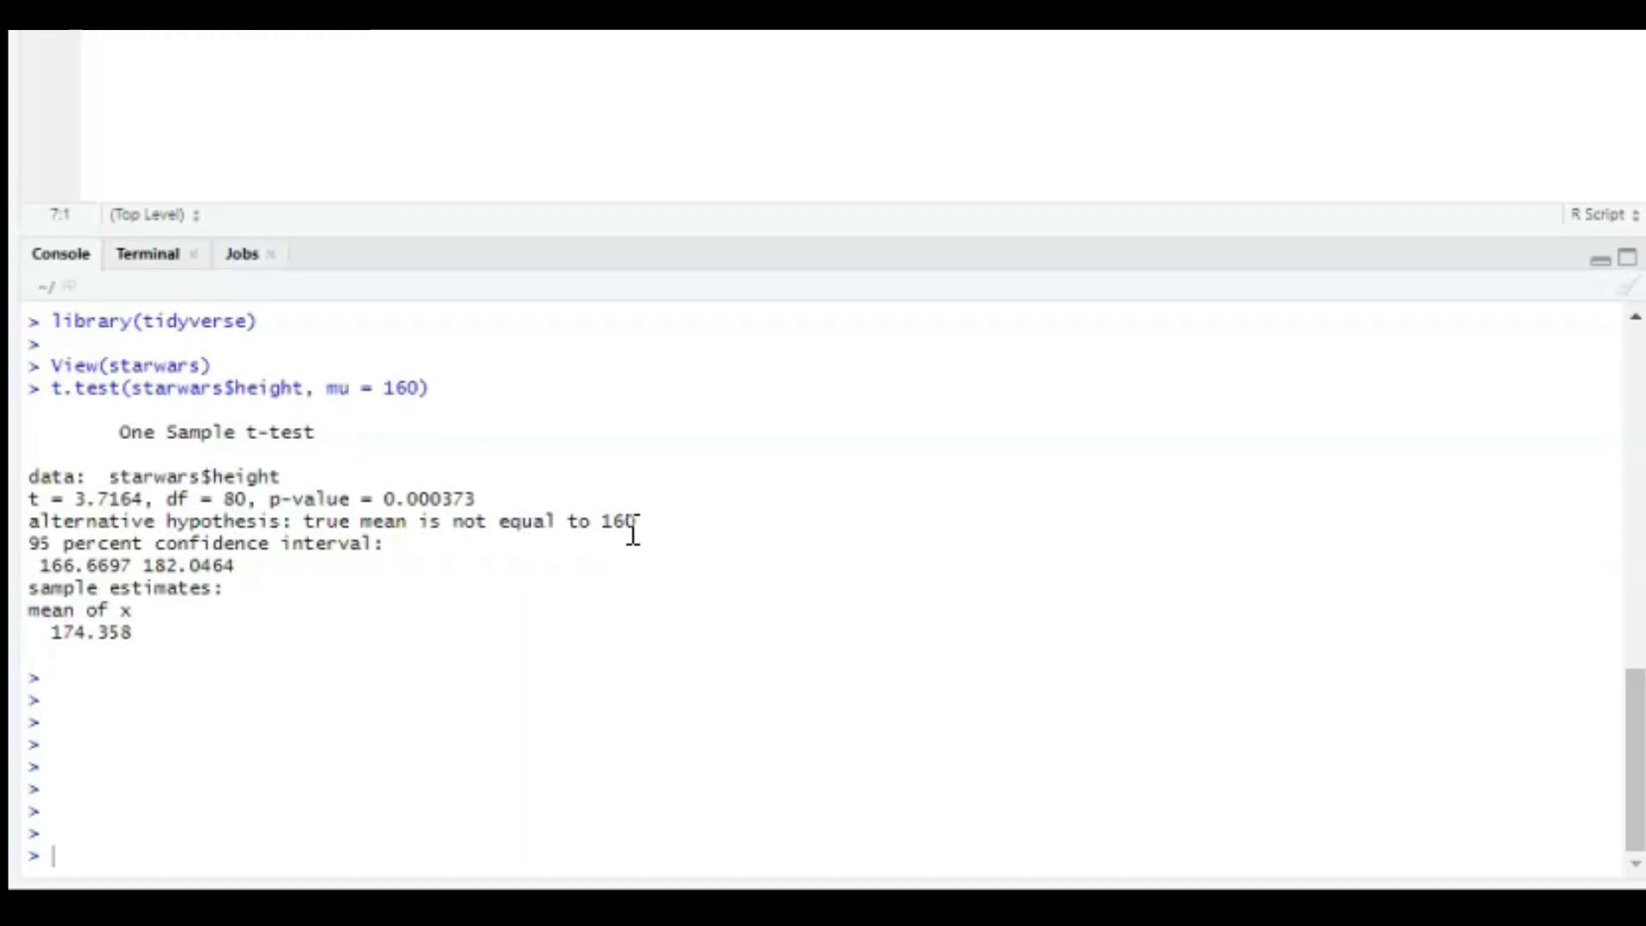
pyautogui.click(421, 589)
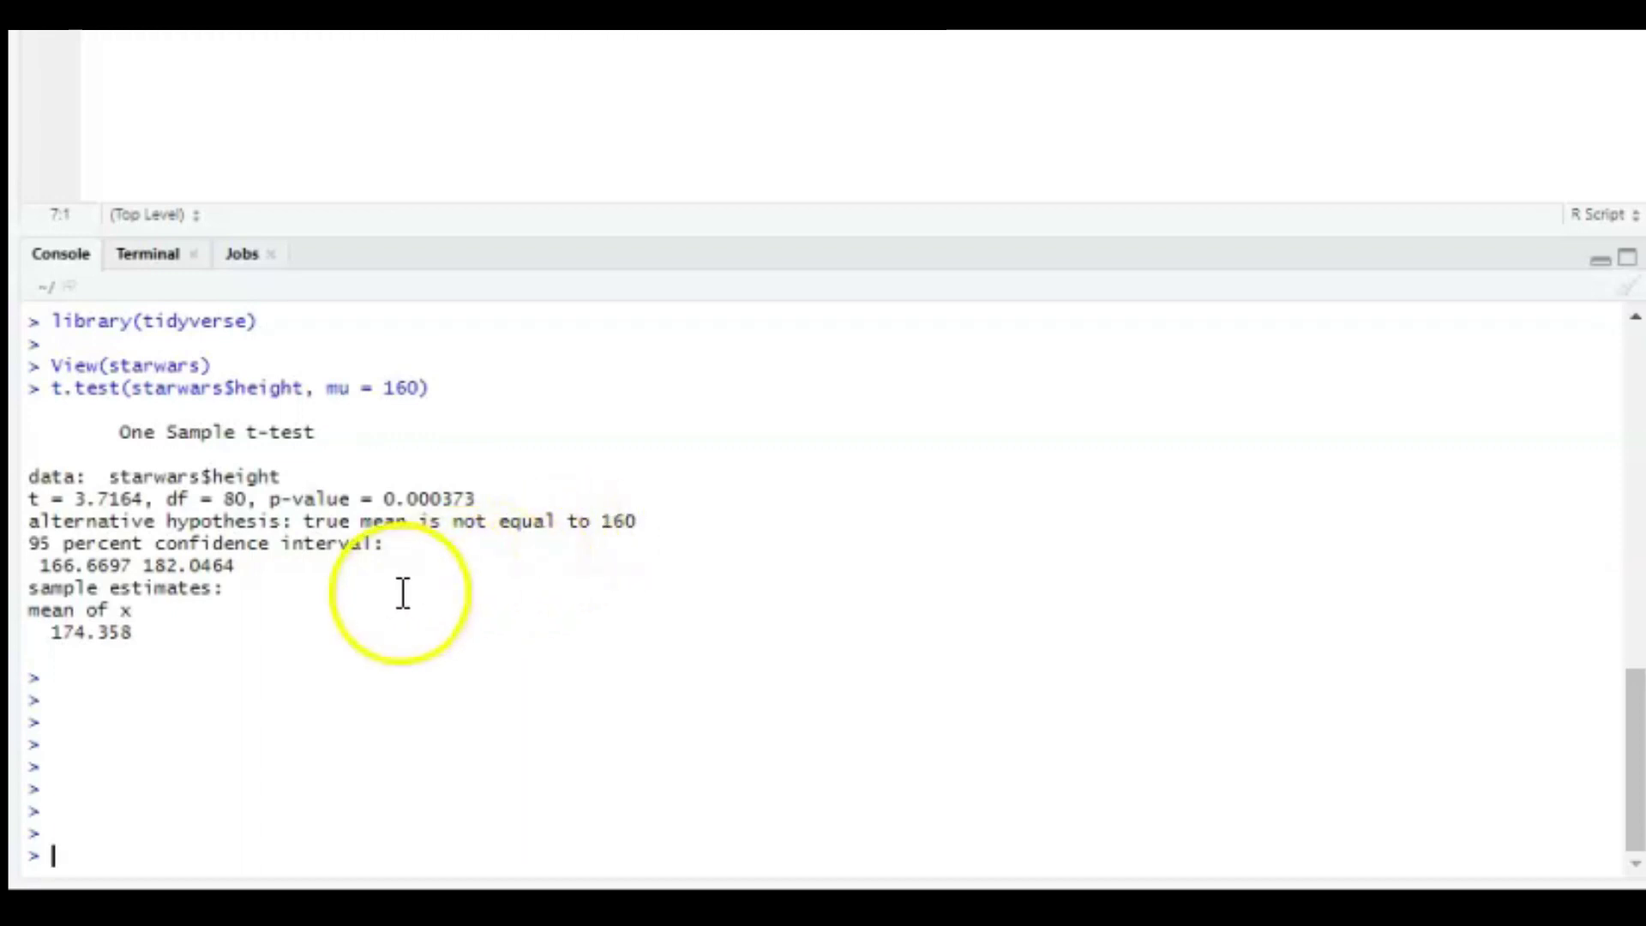